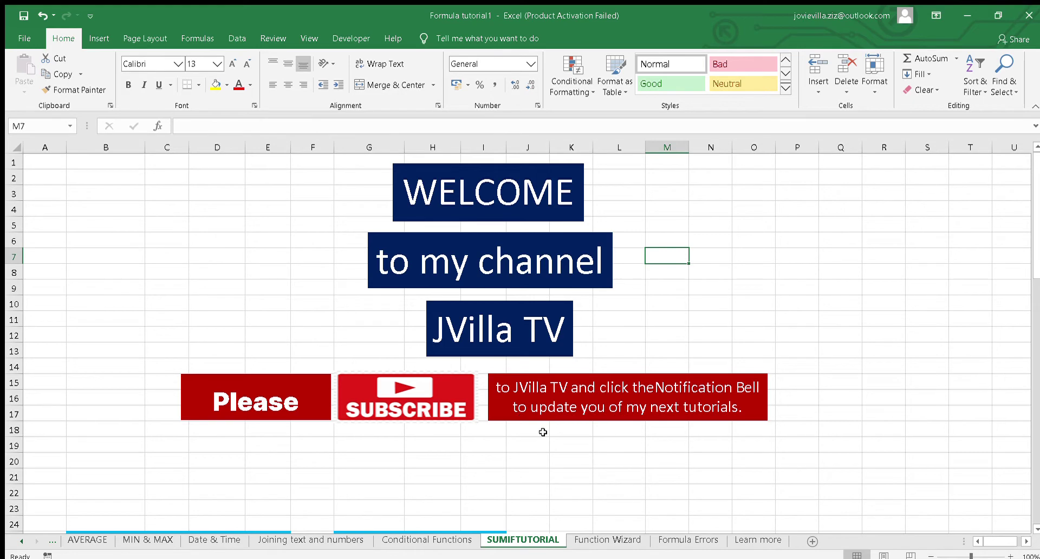
- Scroll to the Cashier Sales Report and point out its PRODUCT, Unit Price, QUANTITY and AMOUNT headings
left_click(542, 502)
scroll(542, 501, "down", 8)
left_click(428, 210)
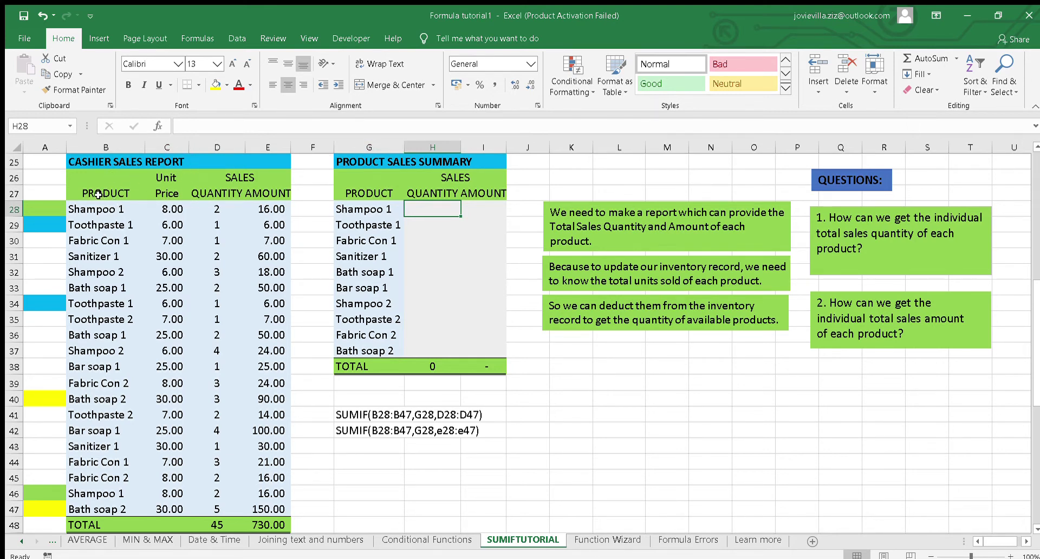
left_click(120, 191)
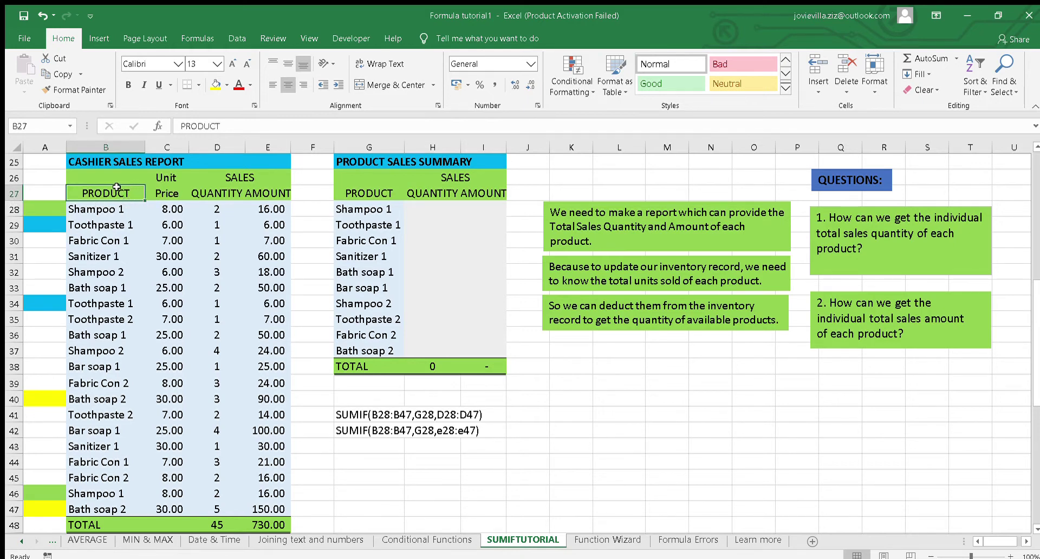
left_click(158, 194)
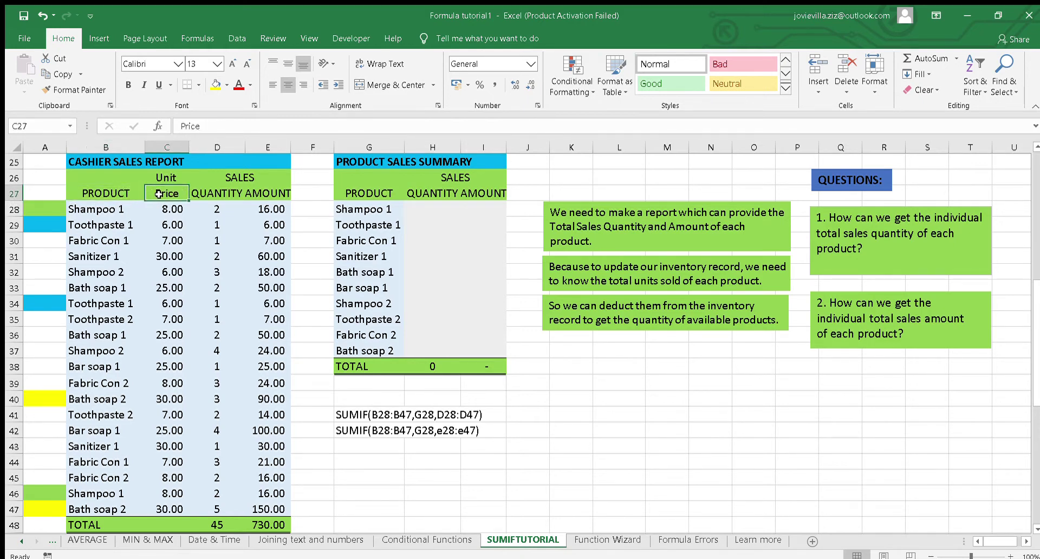
left_click(200, 194)
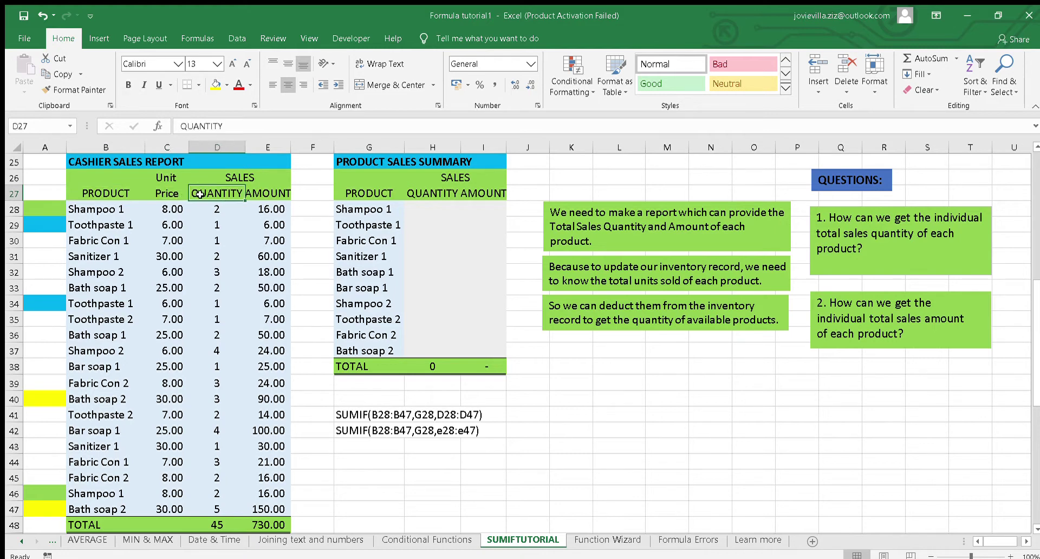
left_click(261, 191)
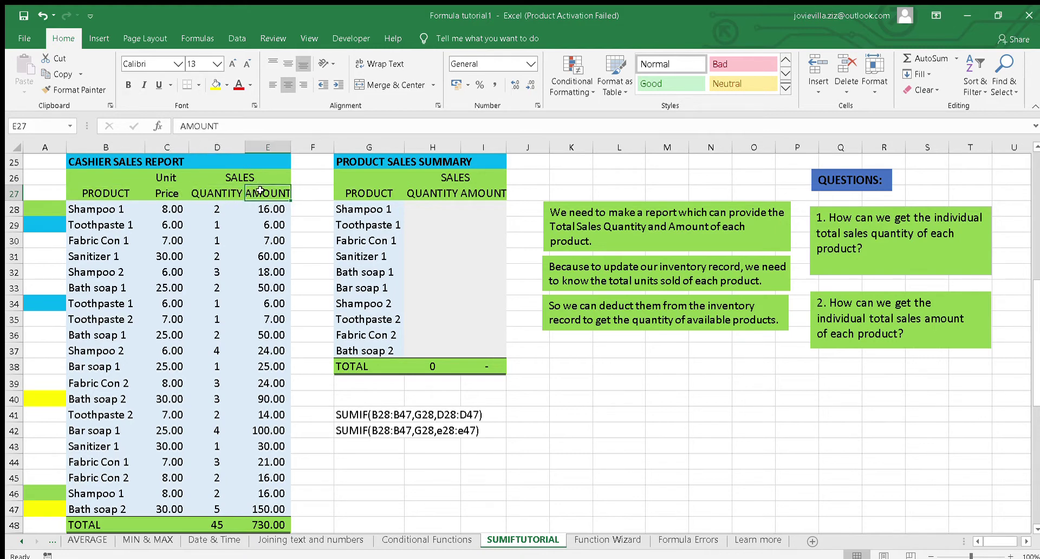
- Point out the repeated Shampoo 1 and Toothpaste 1 rows and their quantities in the report
left_click(97, 209)
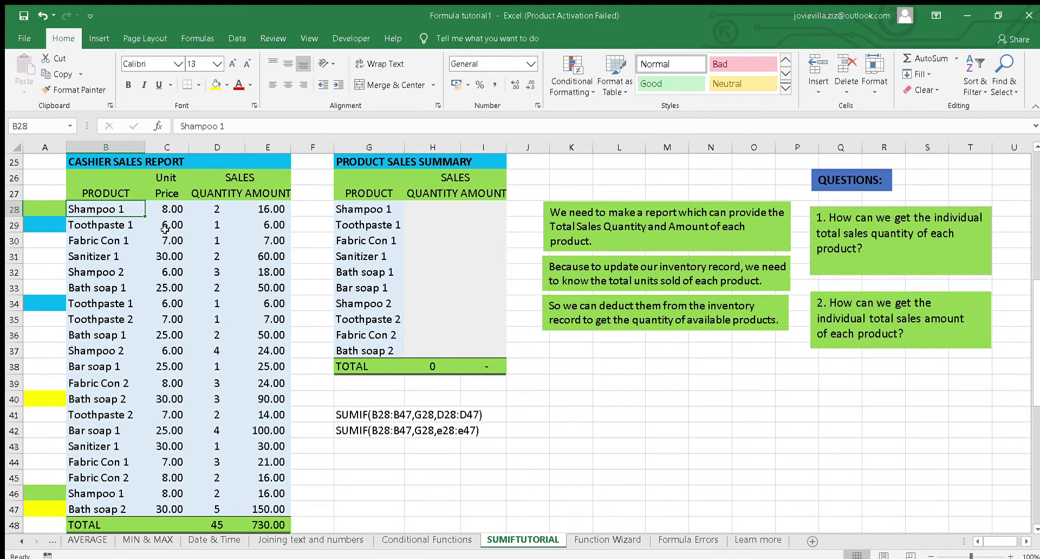
left_click(112, 222)
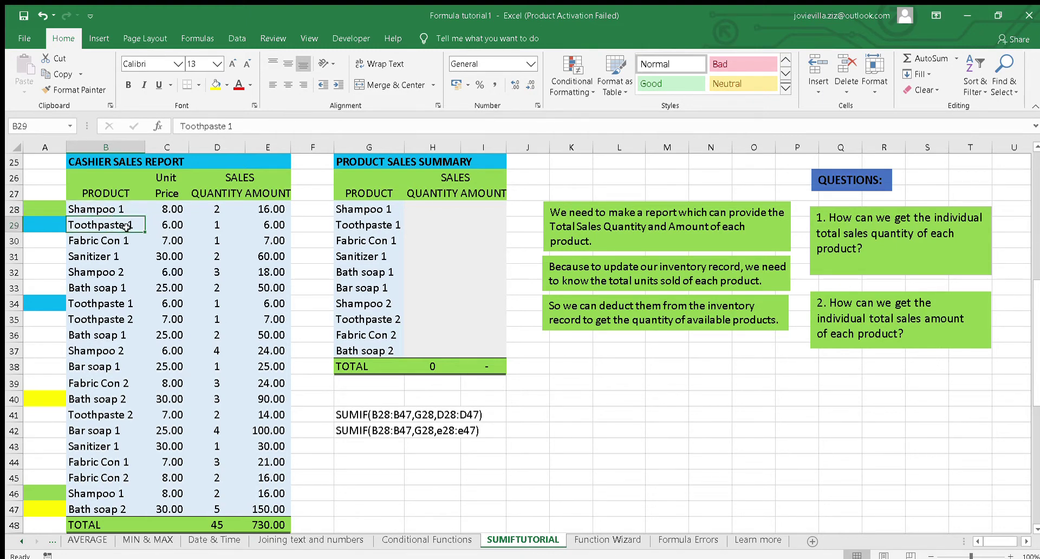
left_click(107, 211)
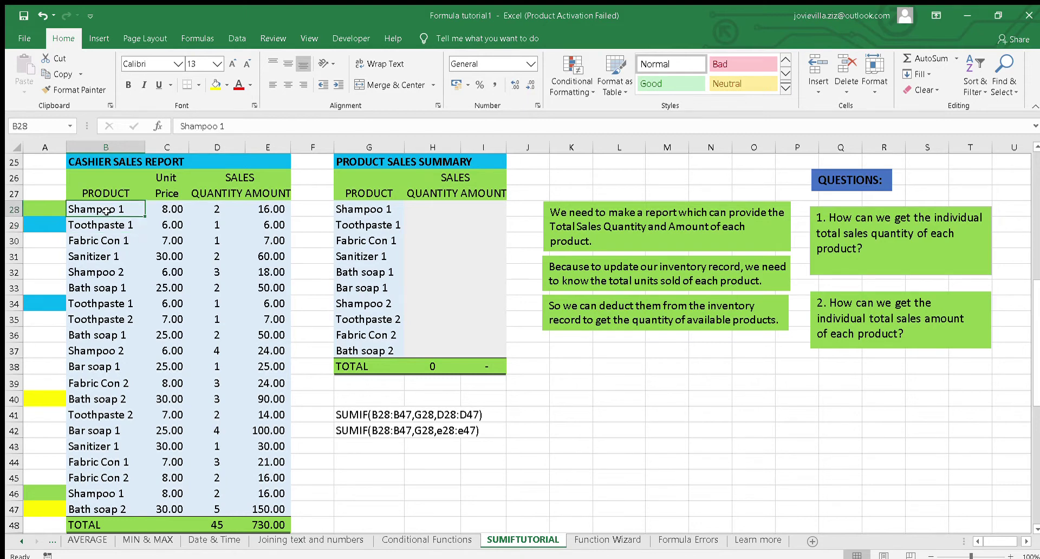
left_click(216, 207)
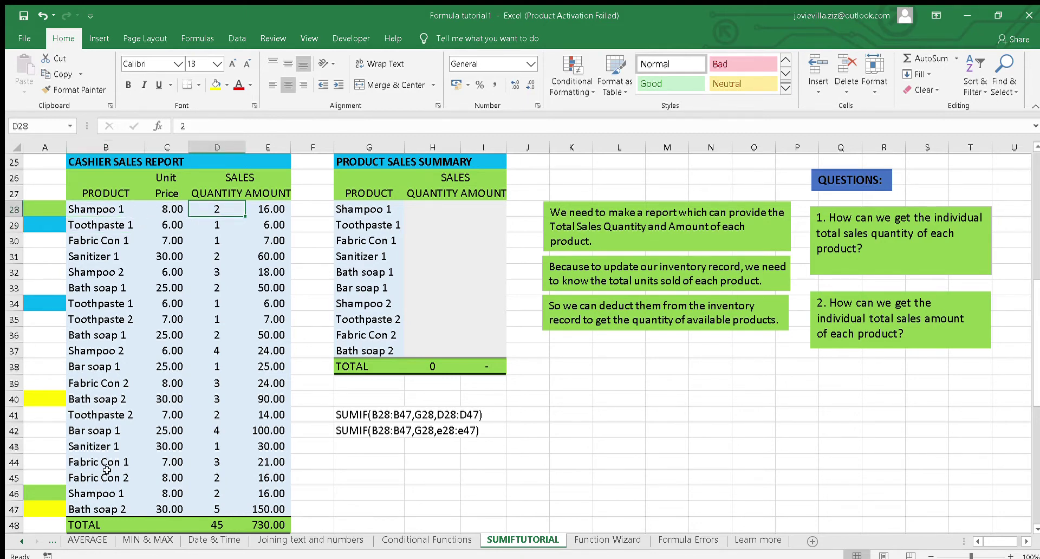
left_click(106, 494)
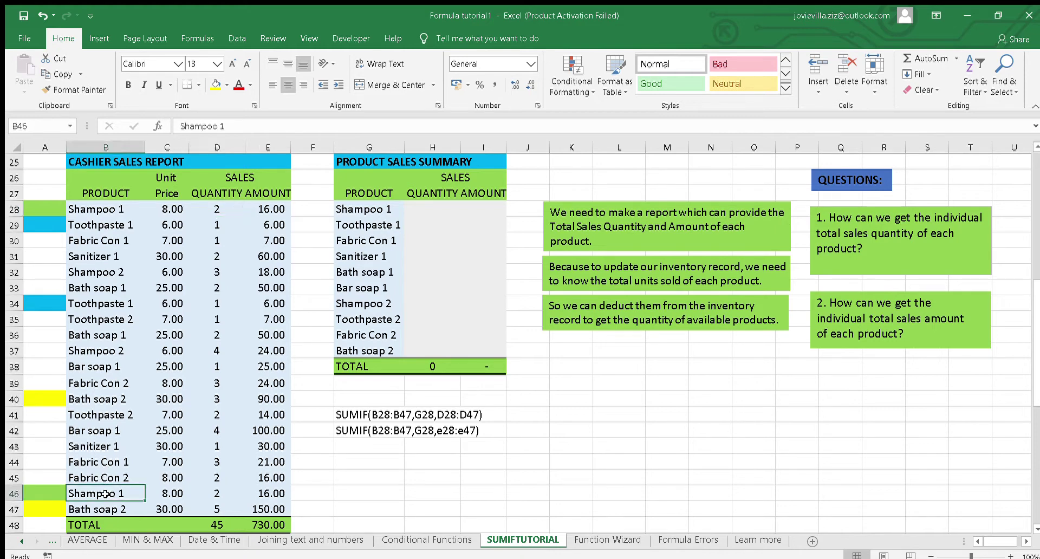
left_click(200, 494)
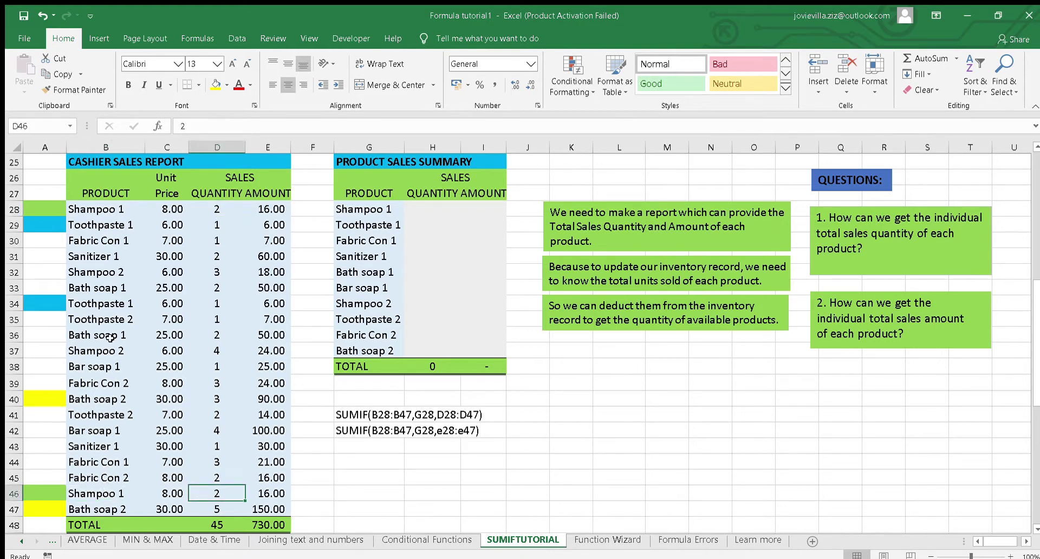
left_click(97, 223)
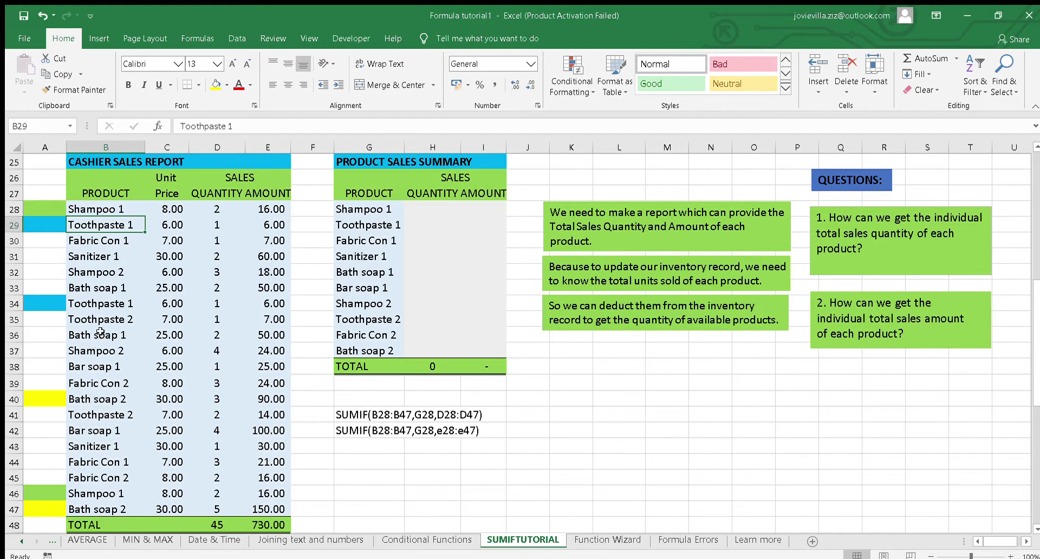
left_click(120, 308)
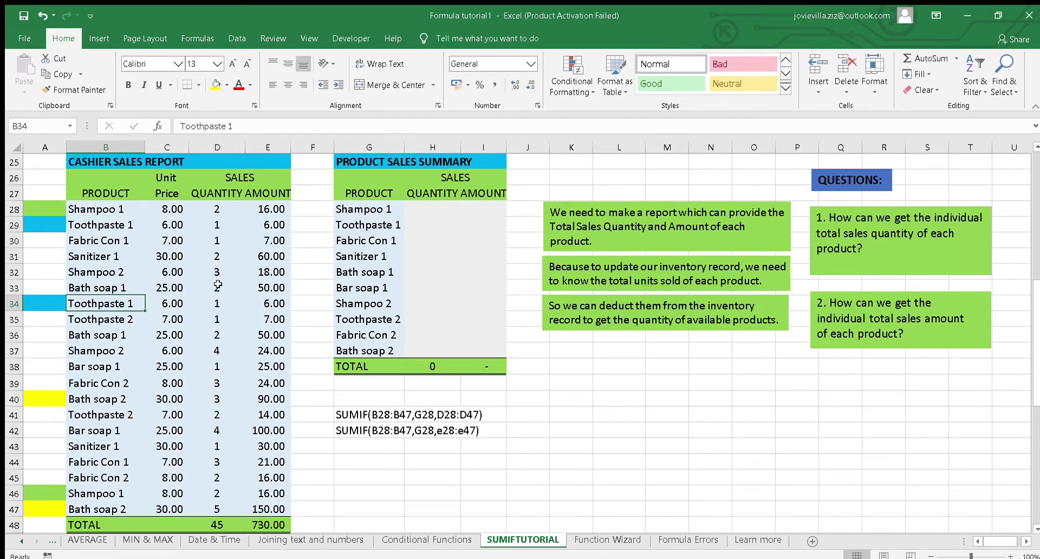
left_click(221, 302)
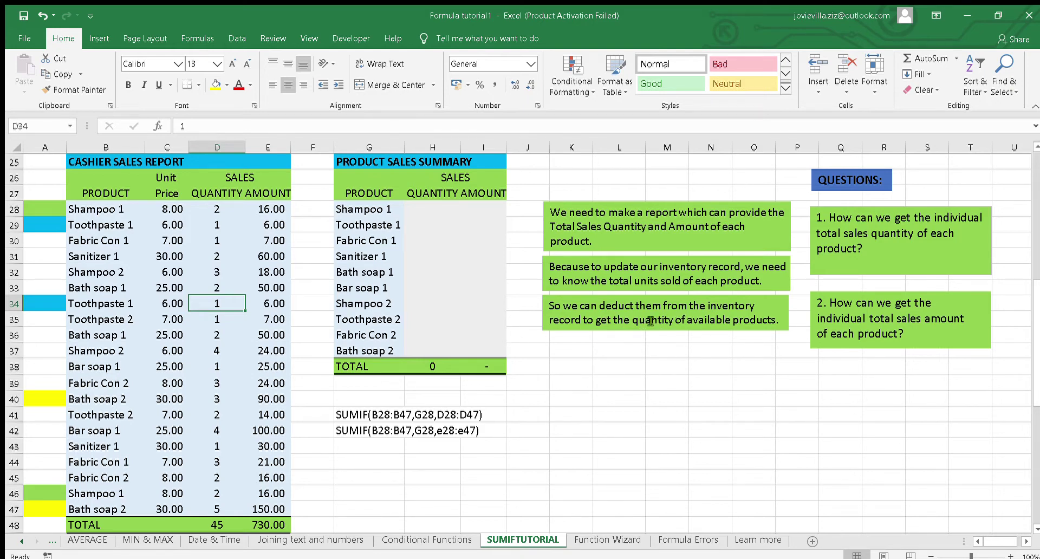
left_click(581, 347)
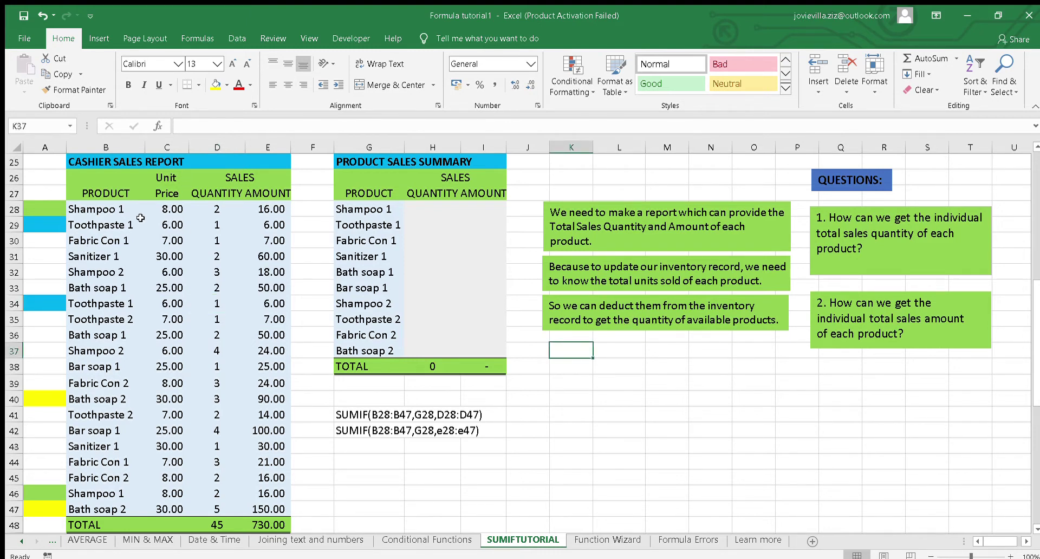
left_click(114, 210)
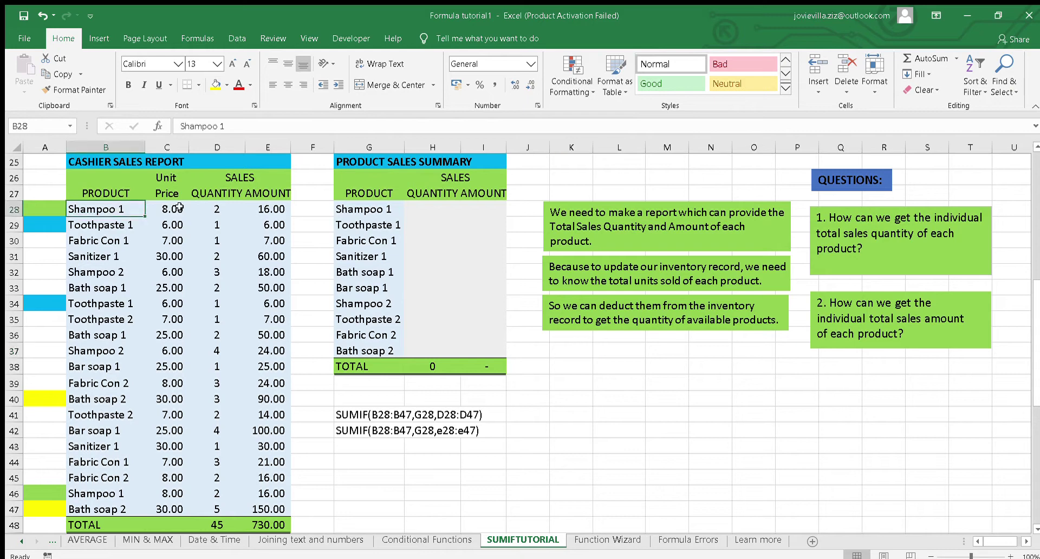
left_click(340, 215)
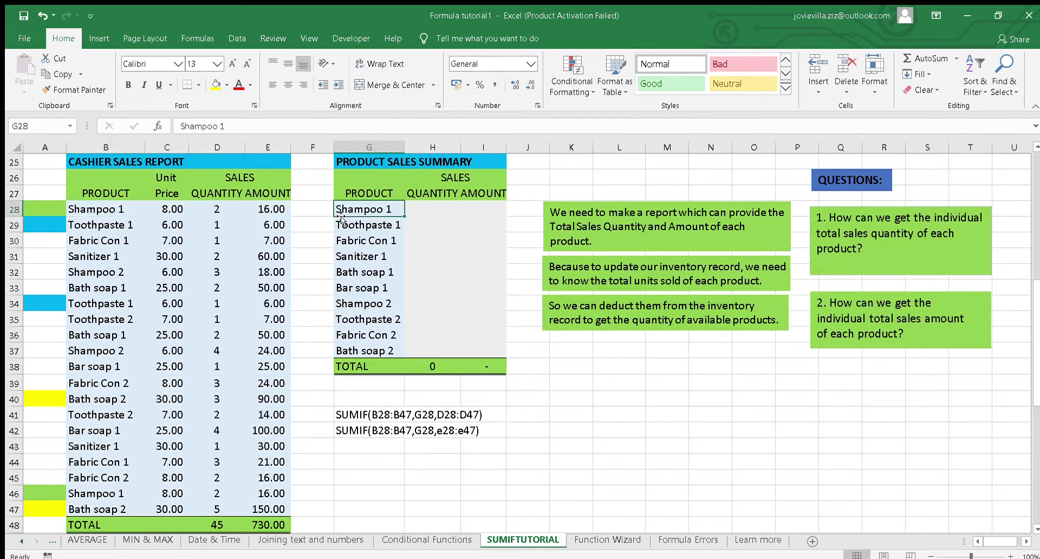
left_click(435, 210)
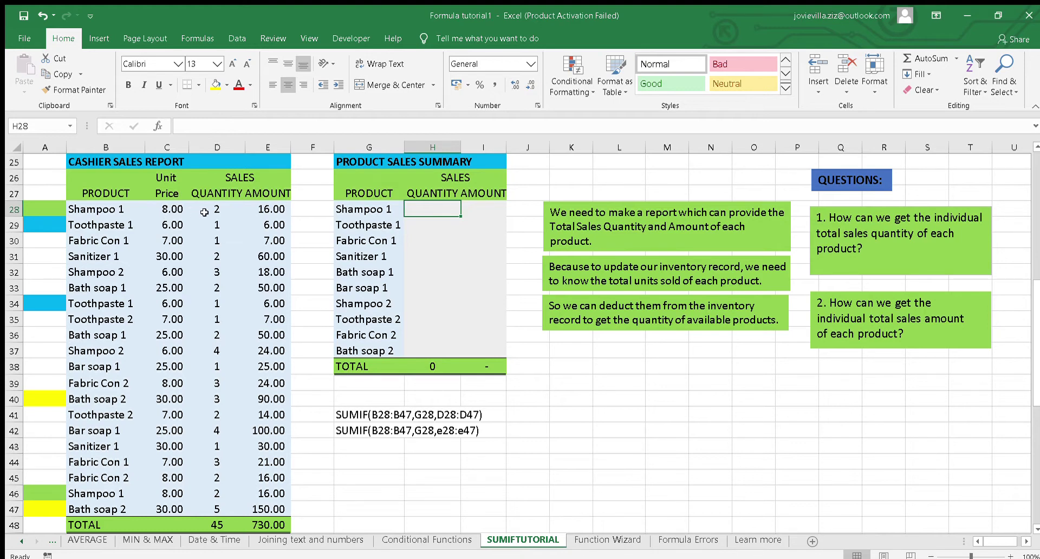
left_click(205, 212)
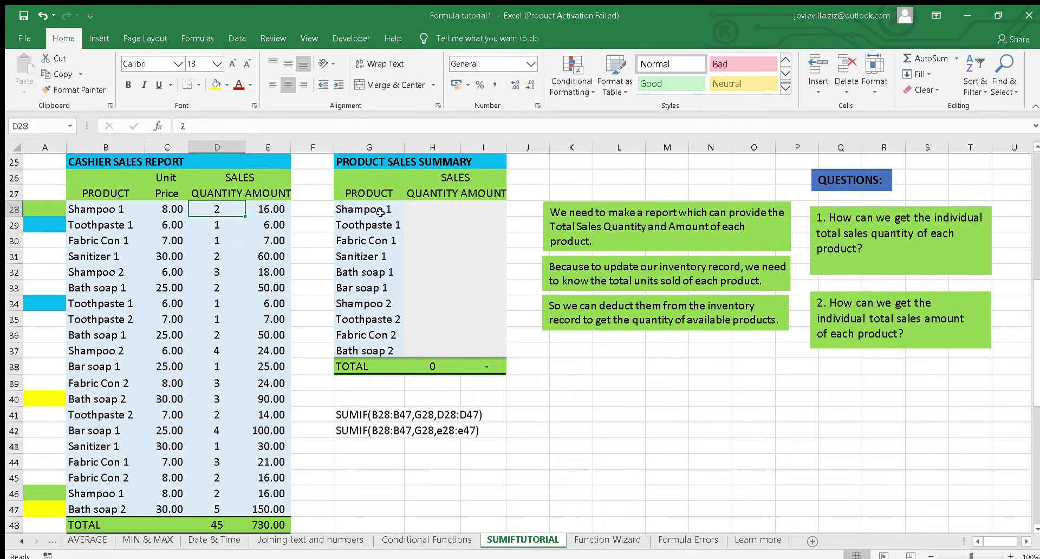
left_click(423, 214)
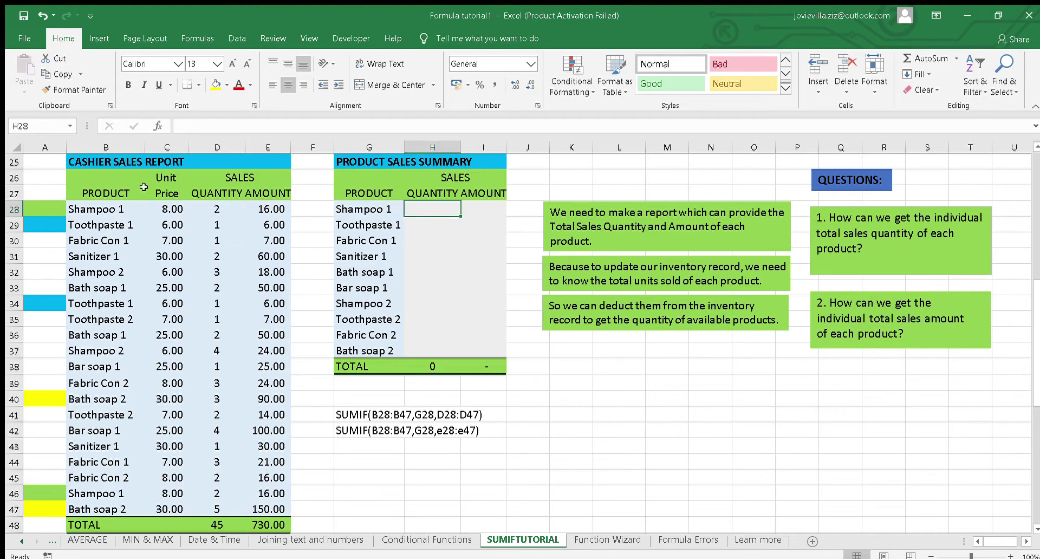
left_click(203, 213)
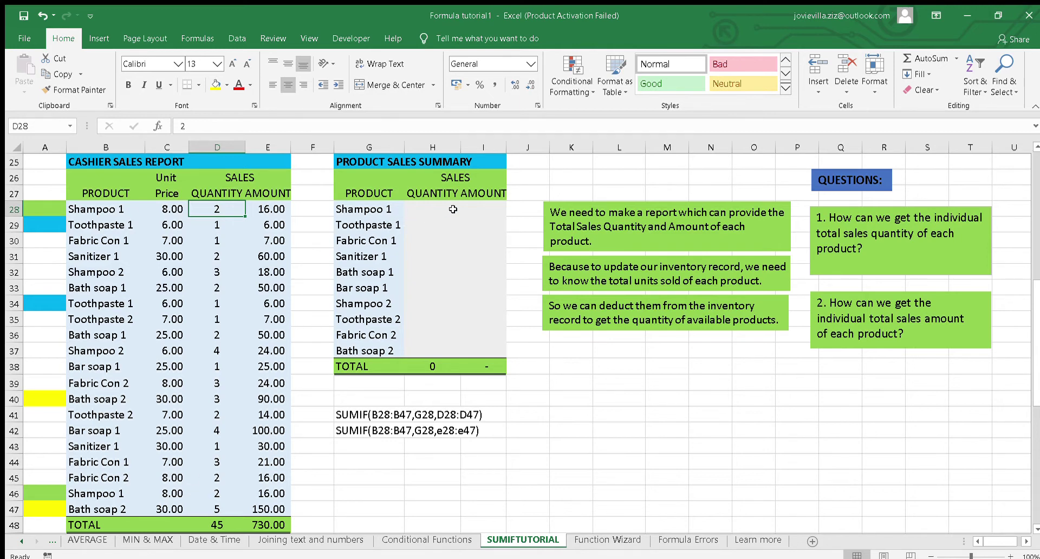
left_click(428, 210)
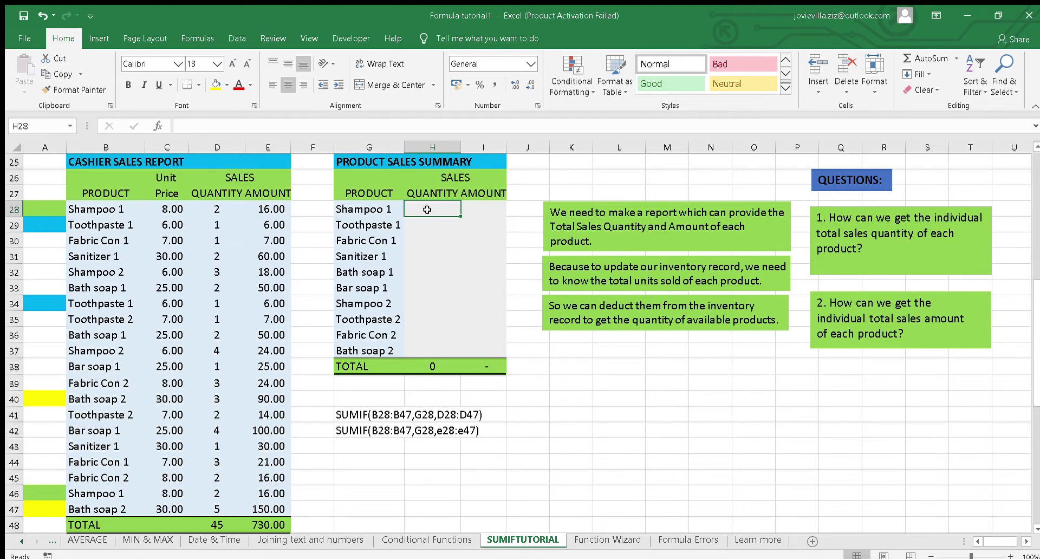
left_click(486, 209)
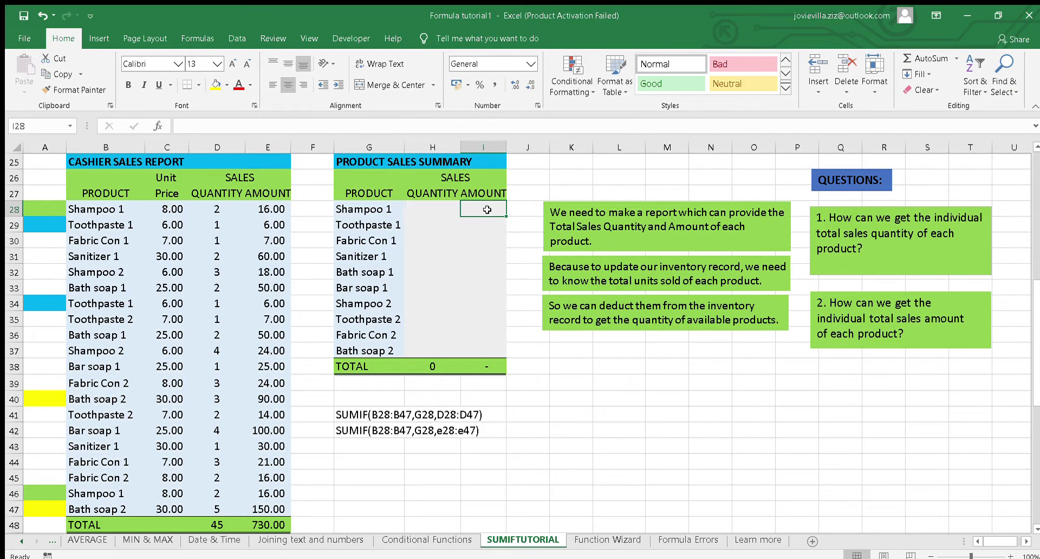
left_click(420, 213)
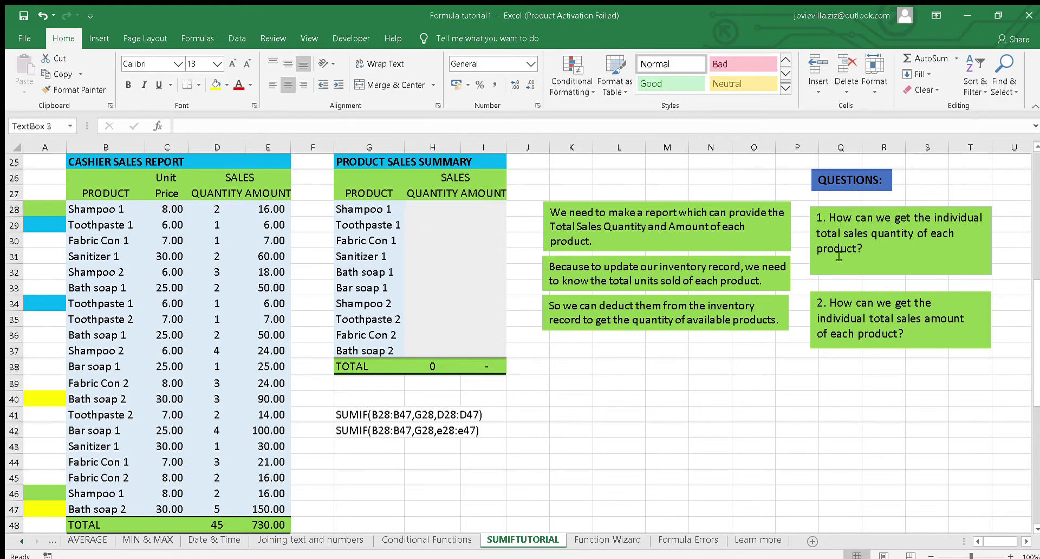
left_click(836, 219)
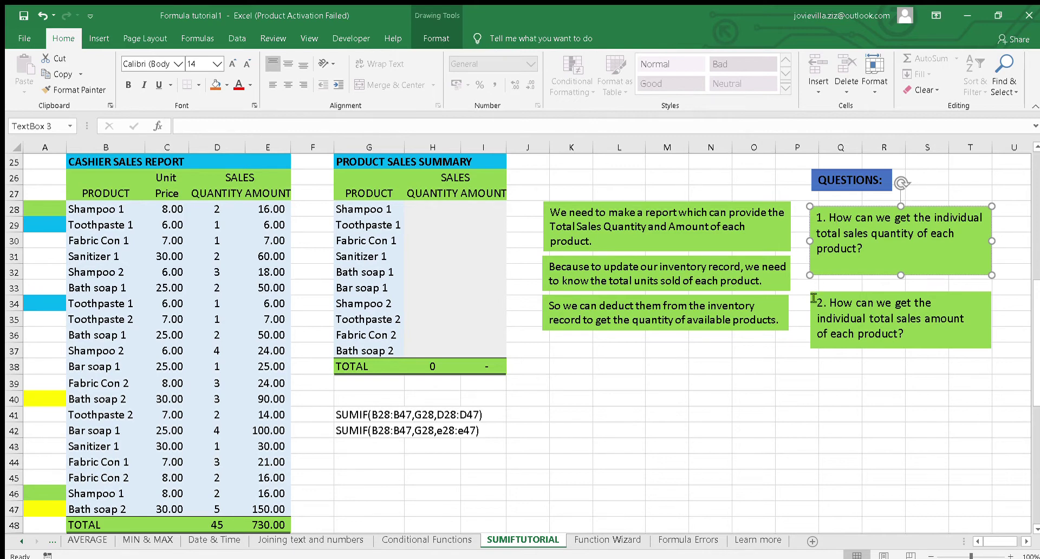
left_click(830, 287)
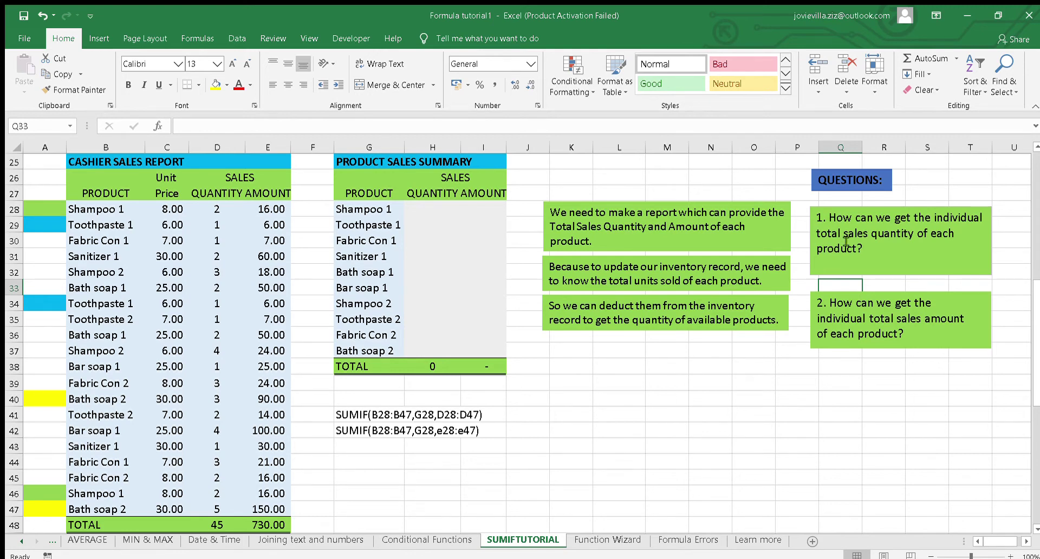
left_click(531, 323)
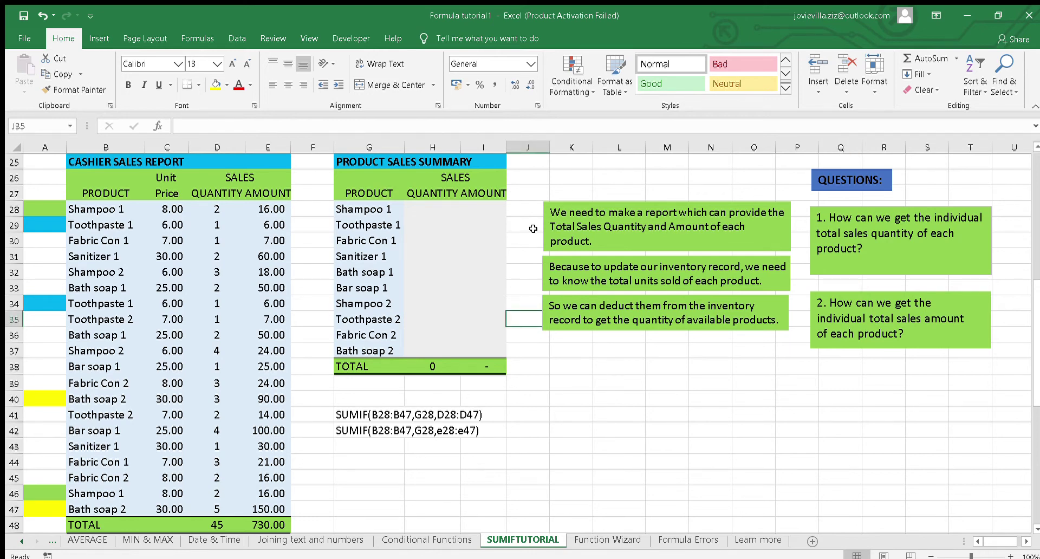
left_click(427, 209)
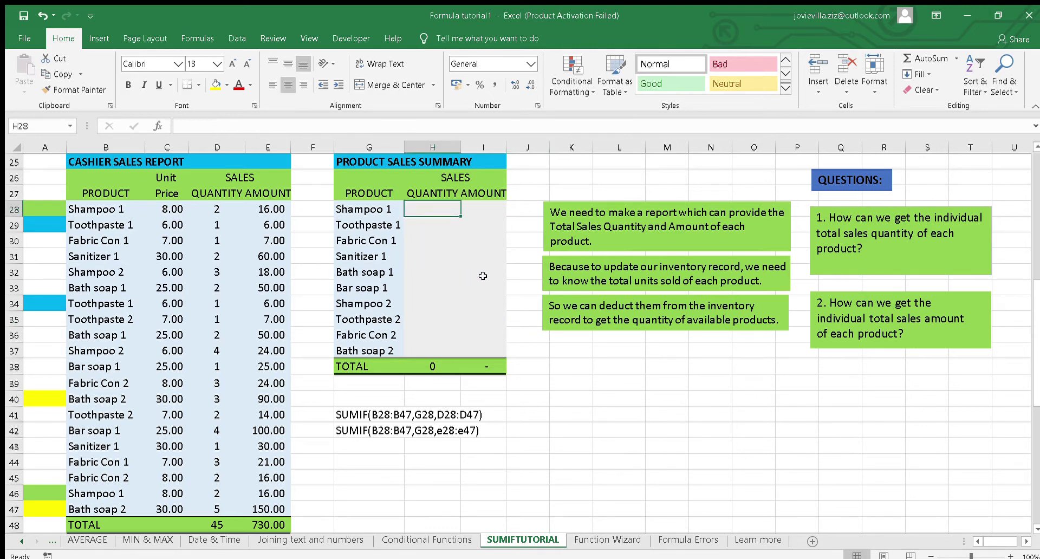
- Type =sumif( in H28 and select the product range B28:B47
type("=")
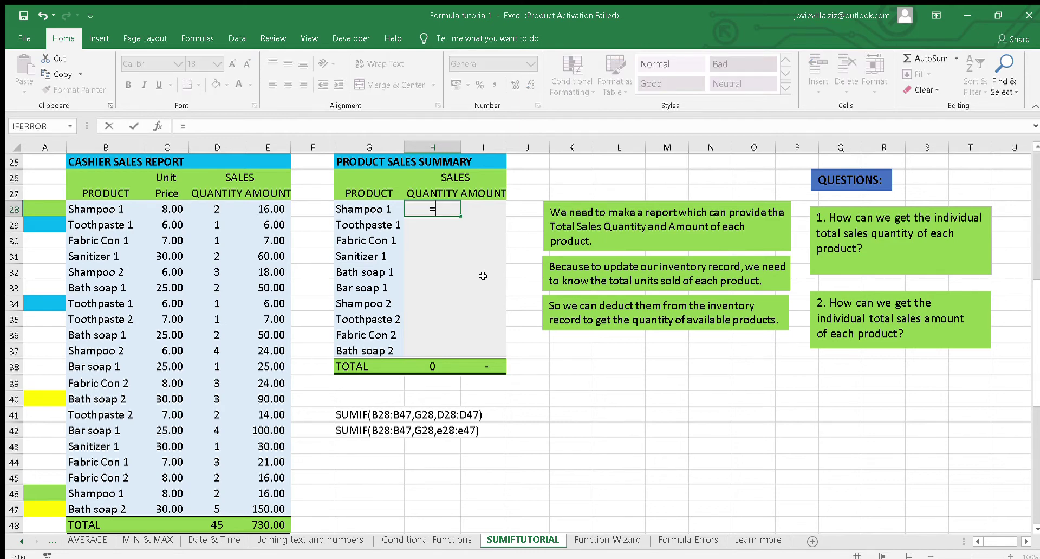
type("su")
type("mif")
type("(")
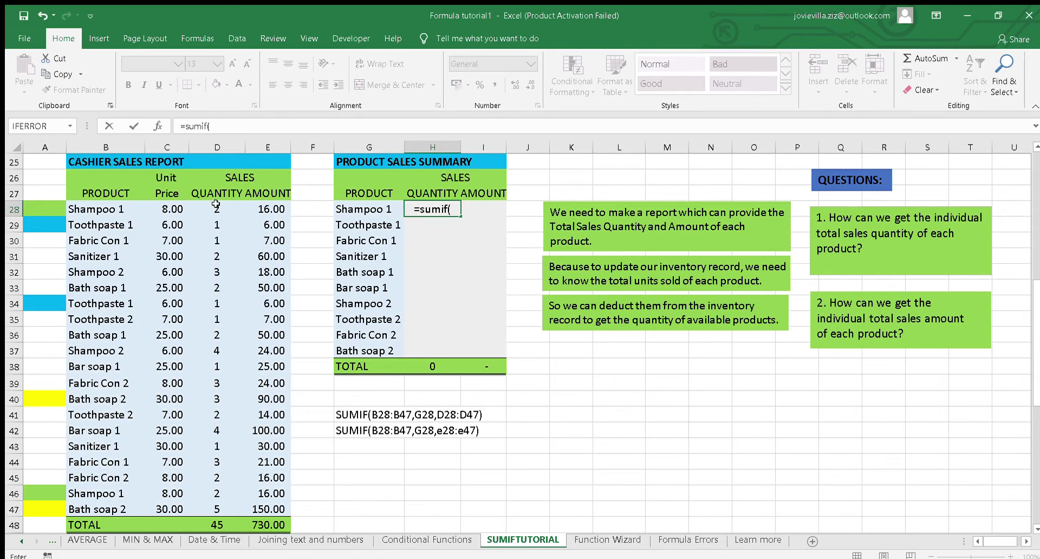
left_click(103, 210)
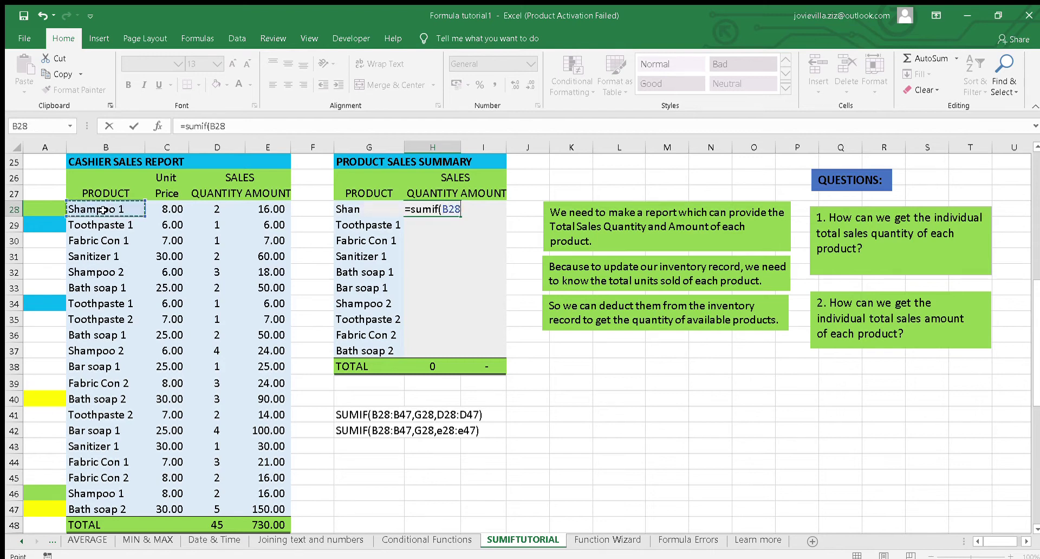
key("shift+Down")
key("shift+Down")
key("shift+Down")
key("shift+Down")
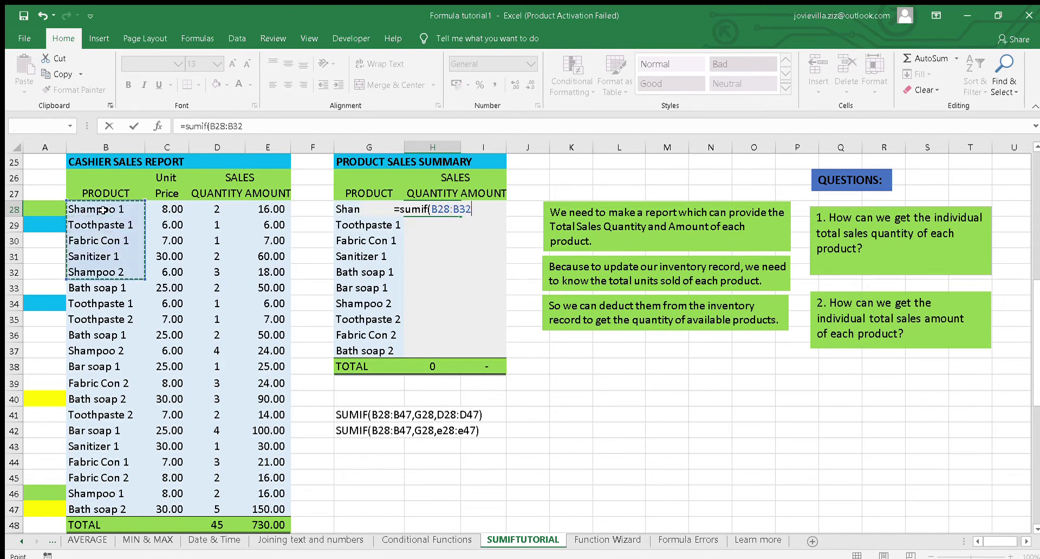
key("shift+Down")
key("shift+Down")
key("shift+Down")
key("shift+Down")
key("shift+Down")
key("shift+Down")
key("shift+Down")
key("shift+Down")
key("shift+Down")
key("shift+Down")
key("shift+Down")
key("shift+Down")
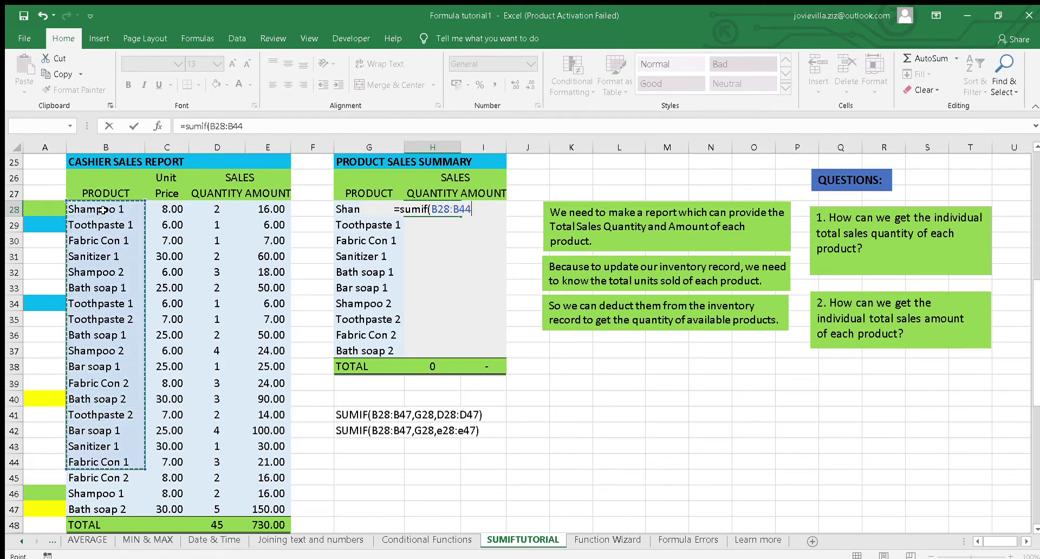
key("shift+Down")
key("shift+Down")
key("shift+Down")
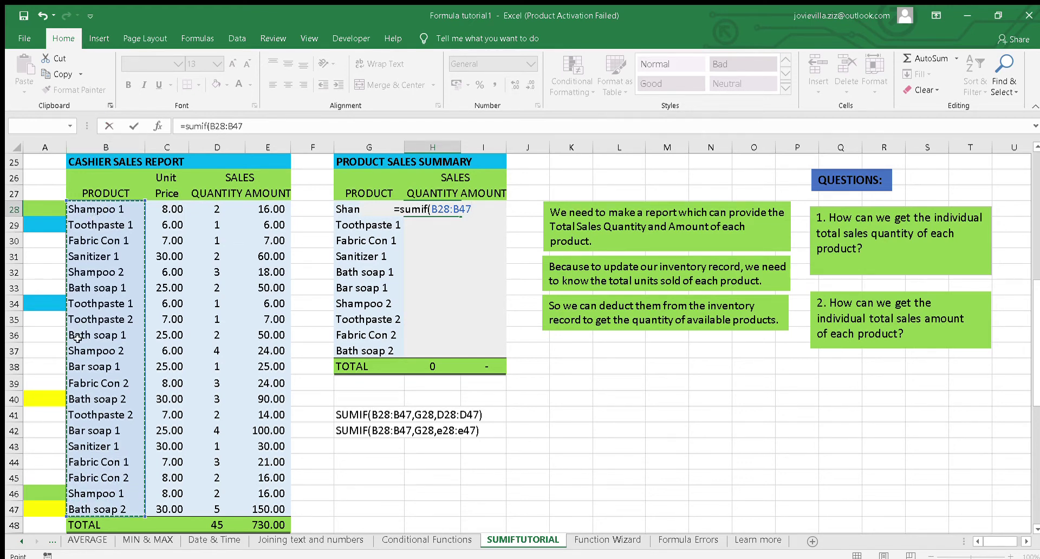
- Add Shampoo 1 in G28 as the criterion and begin the sum range in the quantity column
type(",")
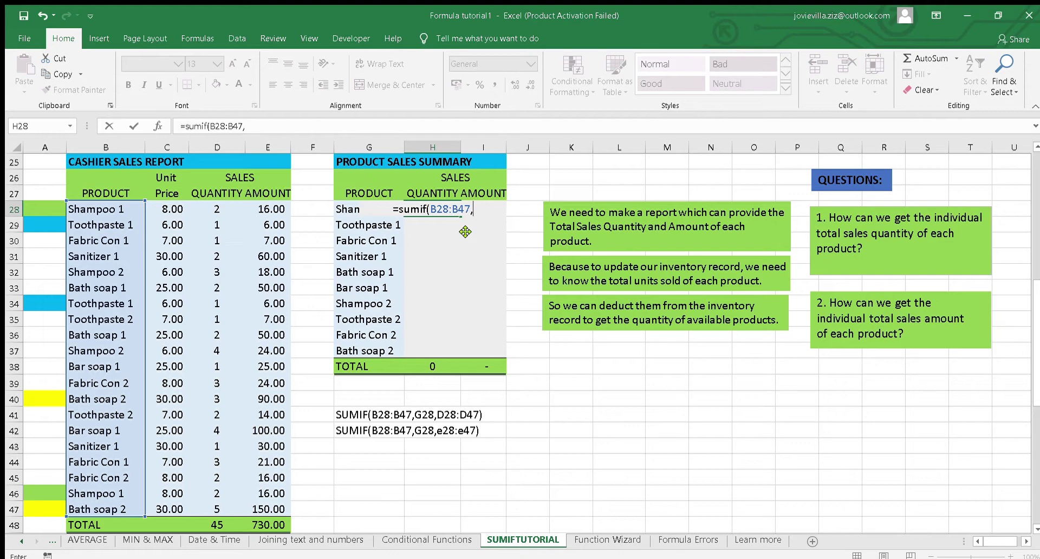
left_click(353, 209)
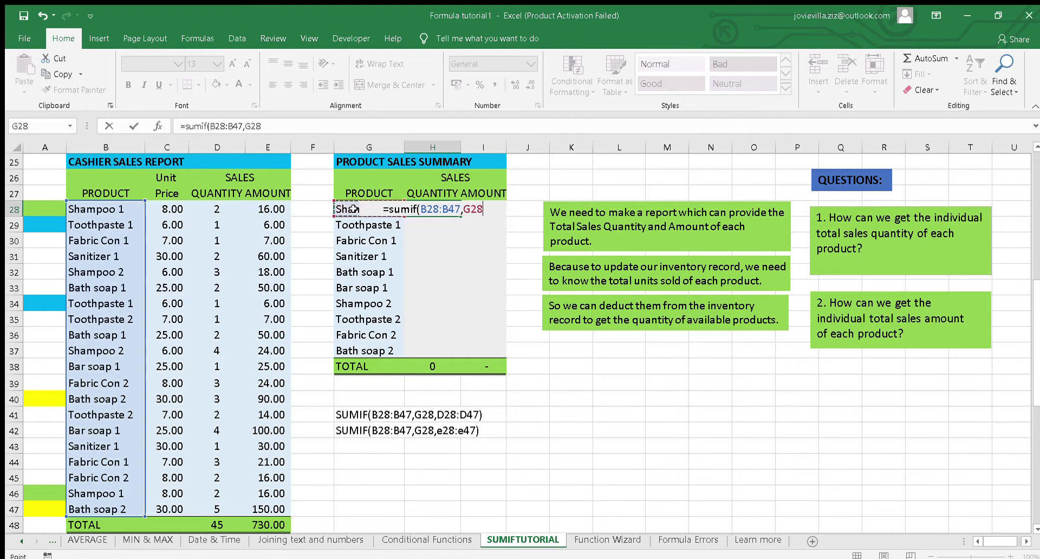
type(",")
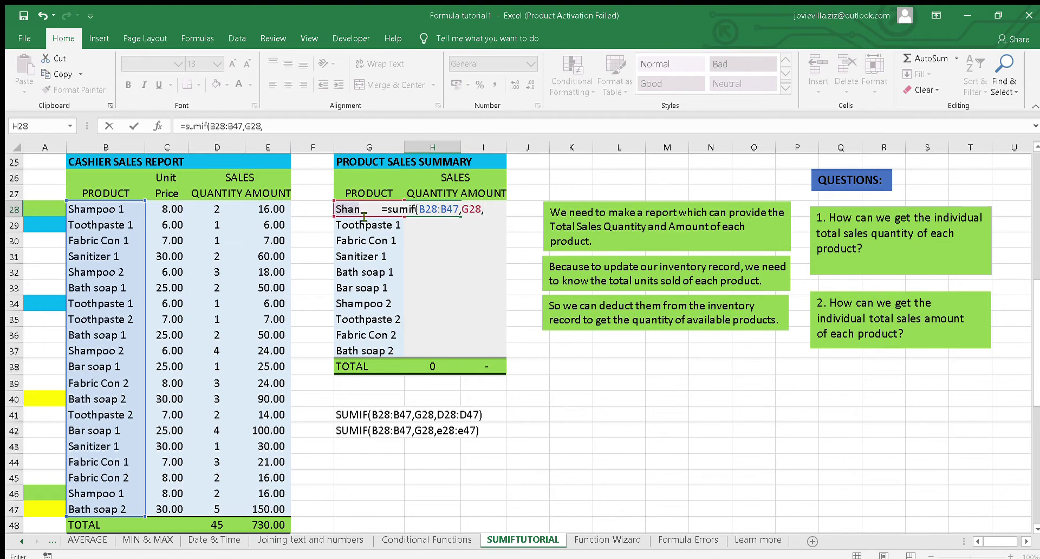
left_click(362, 216)
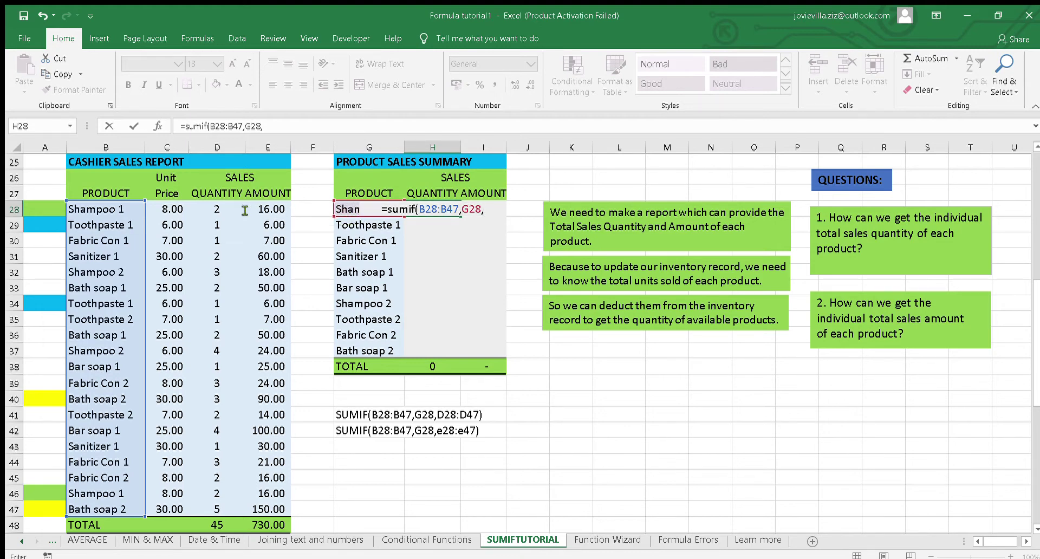
left_click(213, 209)
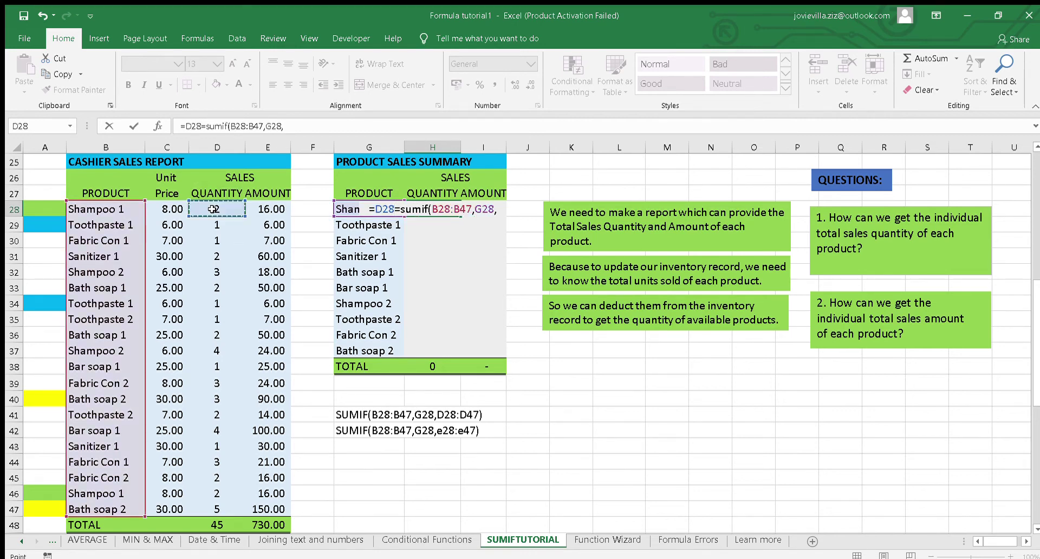
- Delete the stray D28:D47 reference accidentally inserted before =sumif in H28
key("shift+Down")
key("shift+Down")
key("shift+Down")
key("shift+Down")
key("shift+Down")
key("shift+Down")
key("shift+Down")
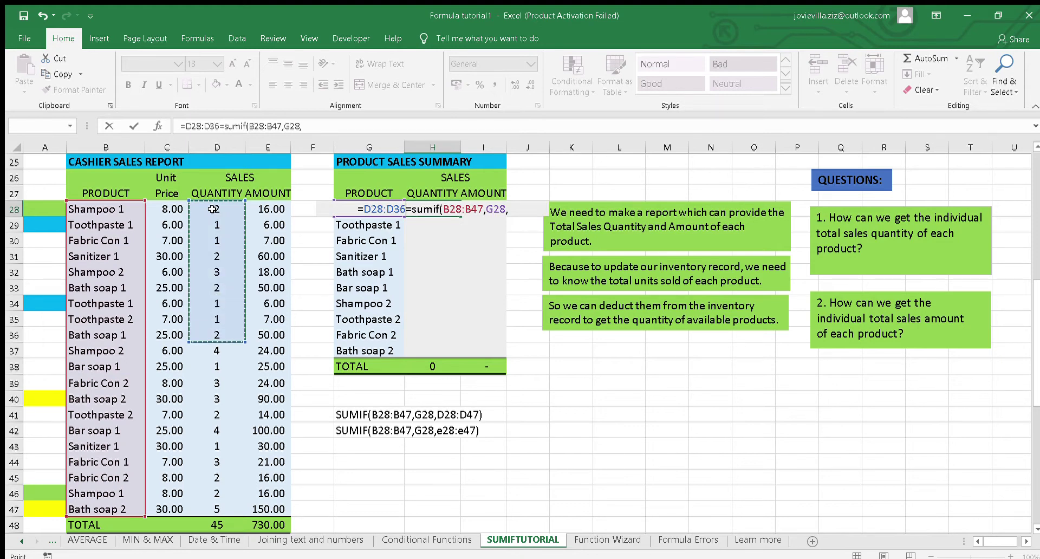
key("shift+Down")
key("shift+Down")
key("shift+Down")
key("shift+Down")
key("shift+Down")
key("shift+Down")
key("shift+Down")
key("shift+Down")
key("shift+Down")
key("shift+Down")
key("shift+Down")
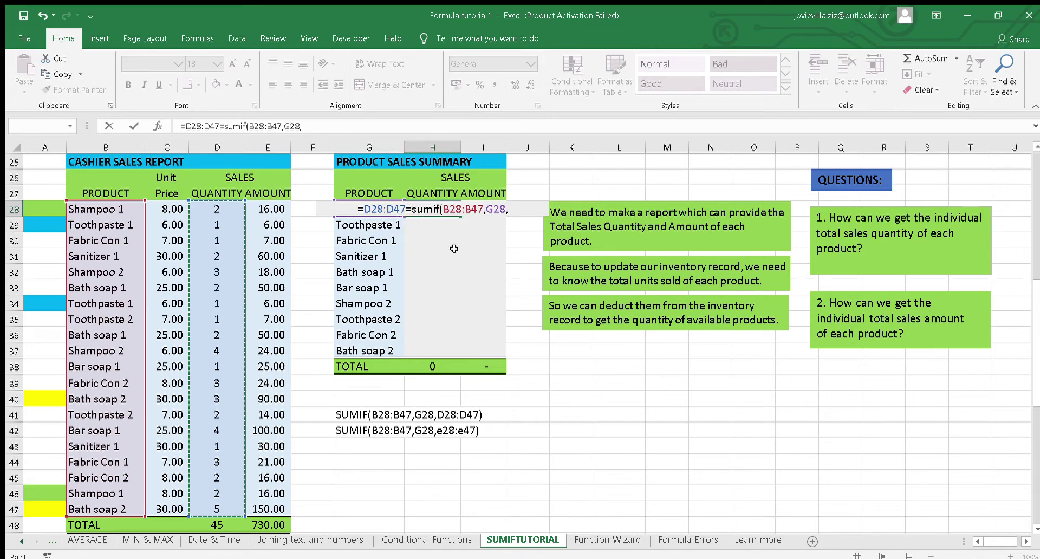
key("BackSpace")
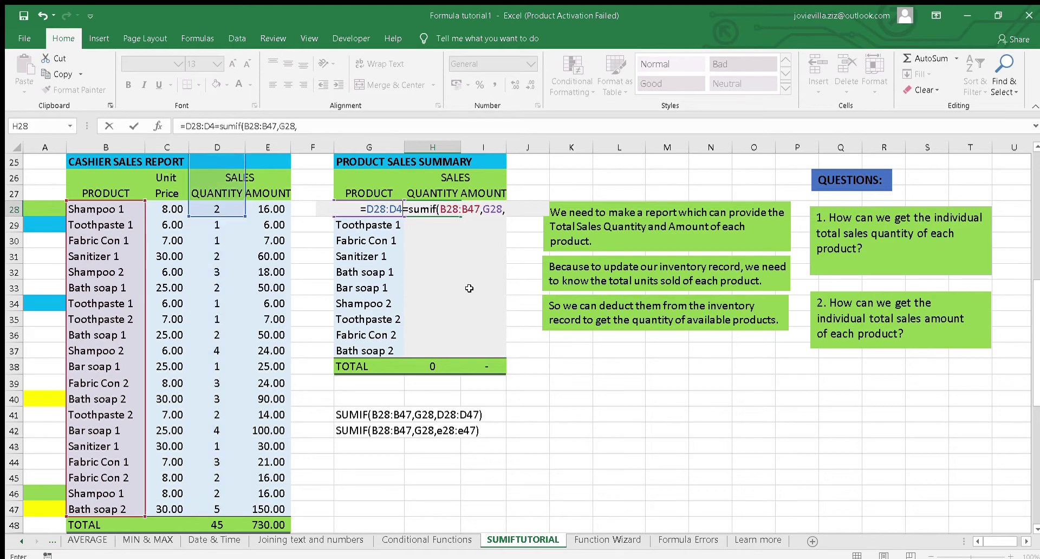
key("BackSpace")
key("BackSpace")
key("BackSpace")
key("BackSpace")
key("BackSpace")
key("BackSpace")
key("BackSpace")
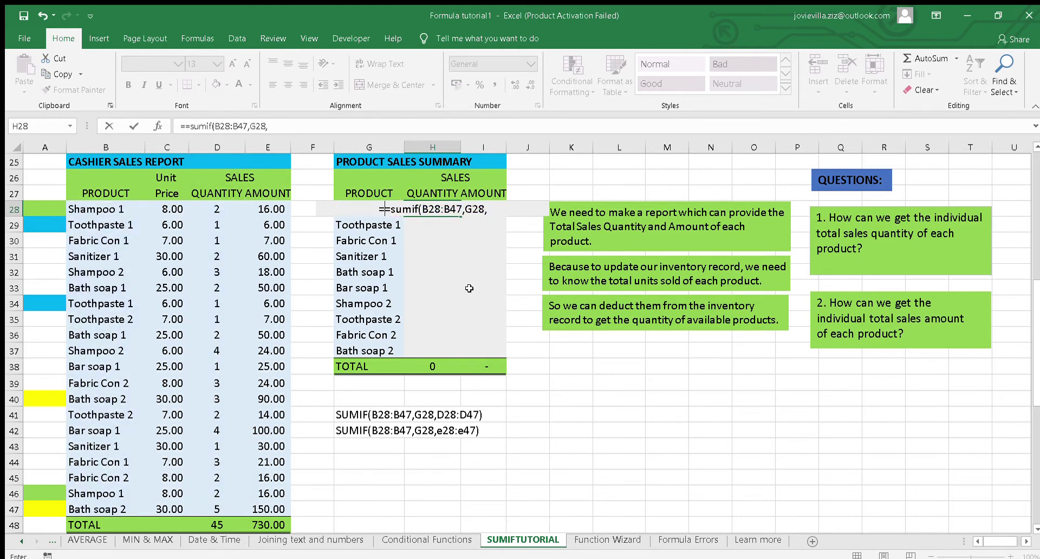
- Finish the H28 formula with sum range D28:D47 and a closing parenthesis, then enter it
left_click(493, 211)
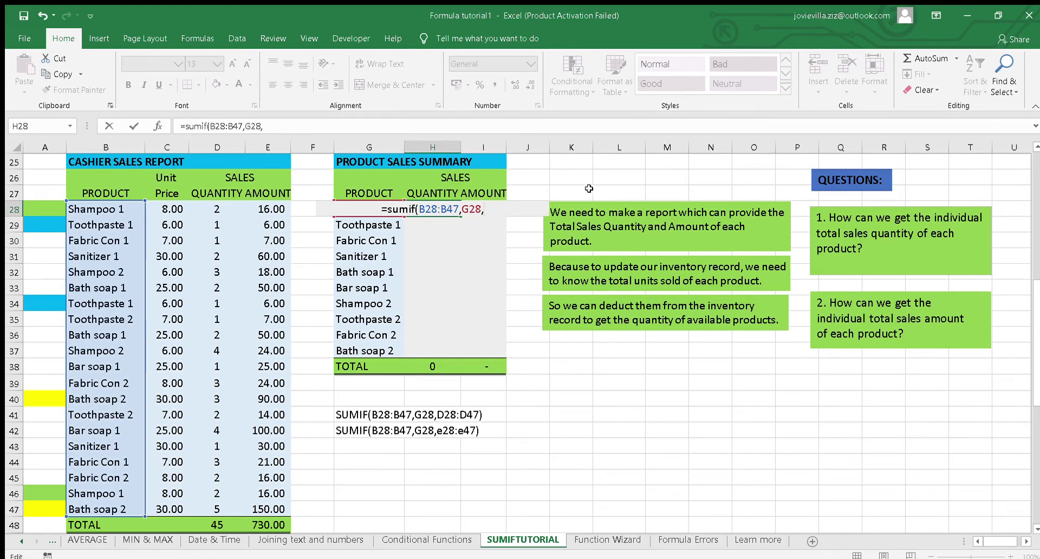
left_click(215, 211)
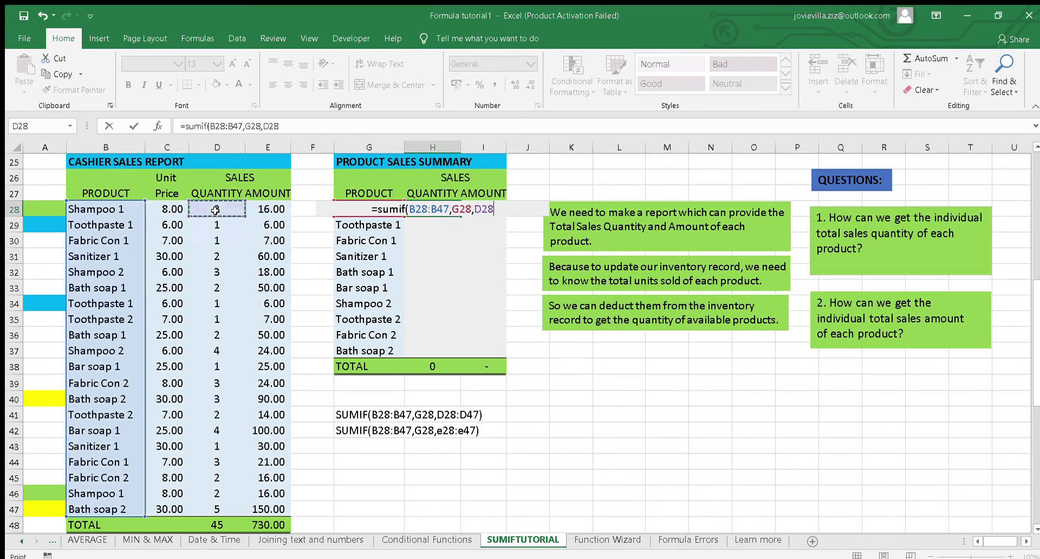
key("shift+Down")
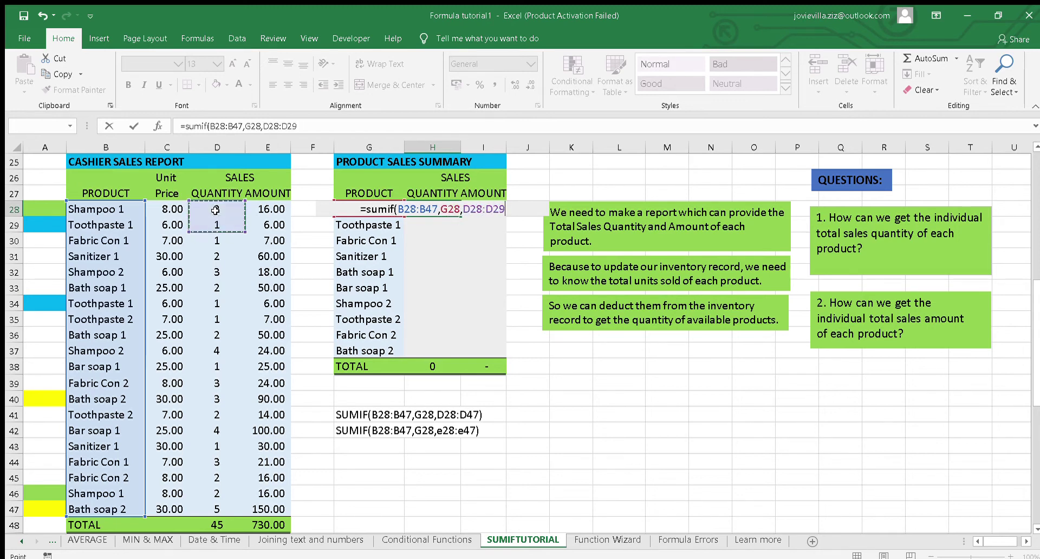
key("shift+Down")
key("shift+Down")
key("shift+Down")
key("shift+Down")
key("shift+Down")
key("shift+Down")
key("shift+Down")
key("shift+Down")
key("shift+Down")
key("shift+Down")
key("shift+Down")
key("shift+Down")
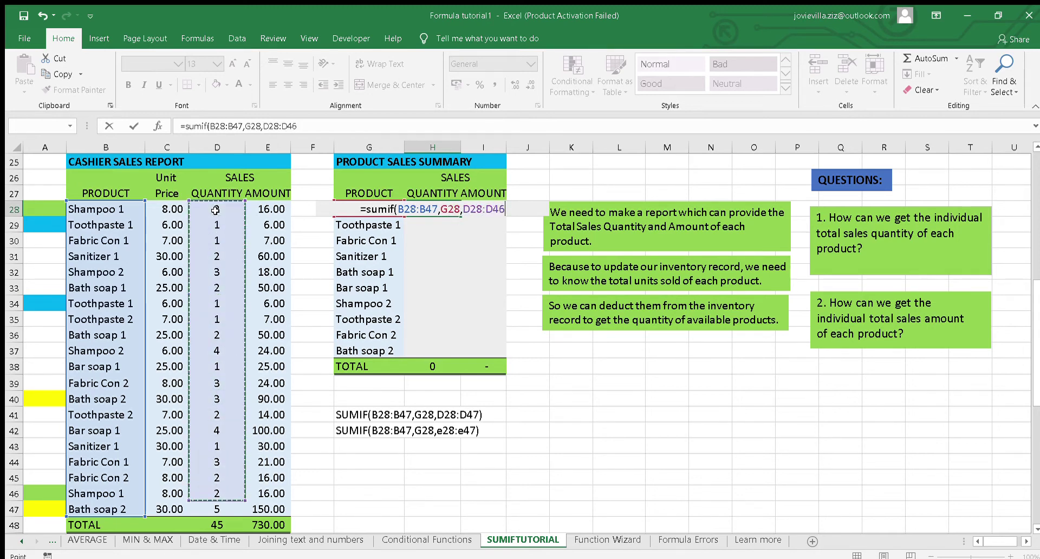
key("shift+Down")
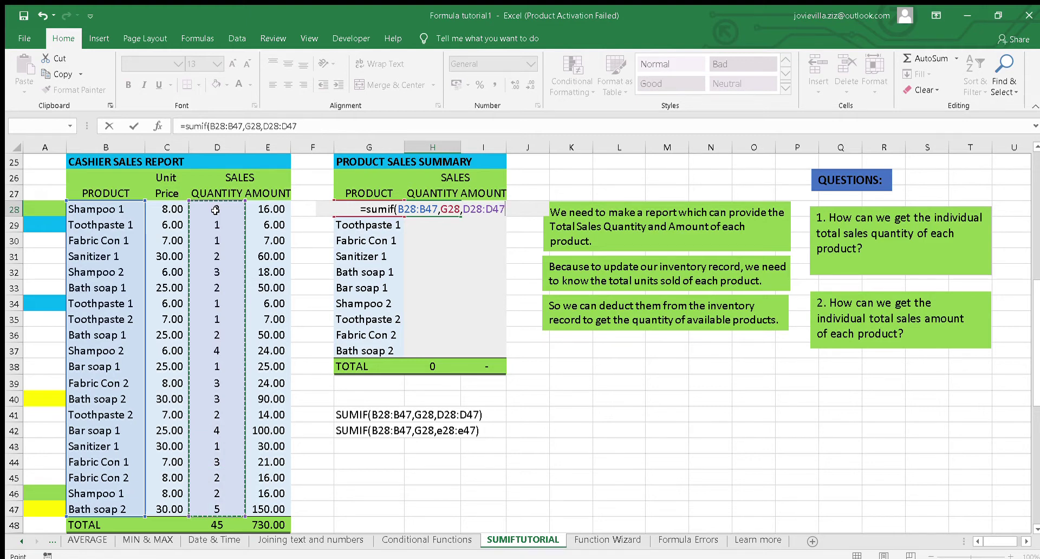
type(")")
key("Return")
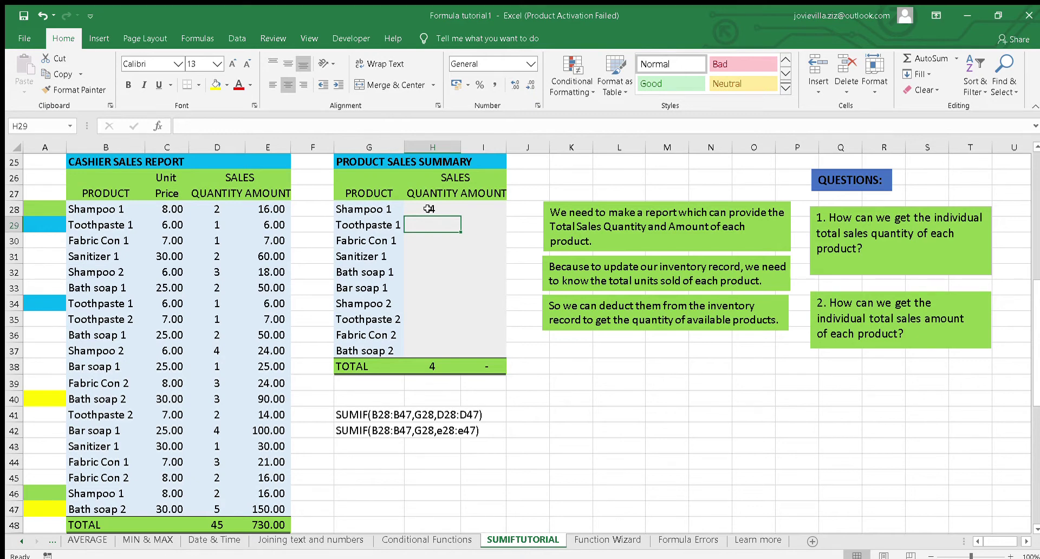
- Check H28's result of 4 against the Shampoo 1 quantities in D28 and D46
left_click(429, 208)
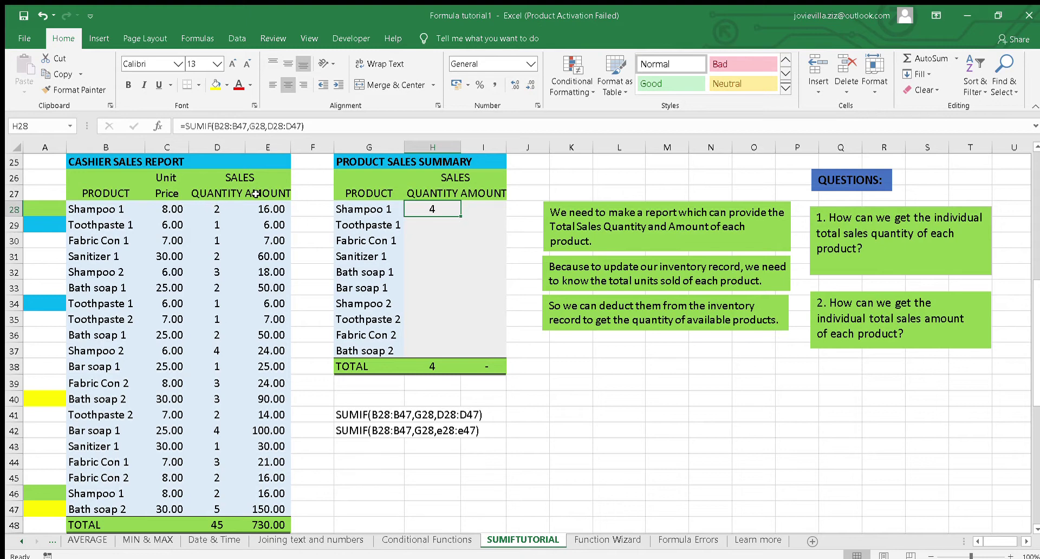
left_click(222, 210)
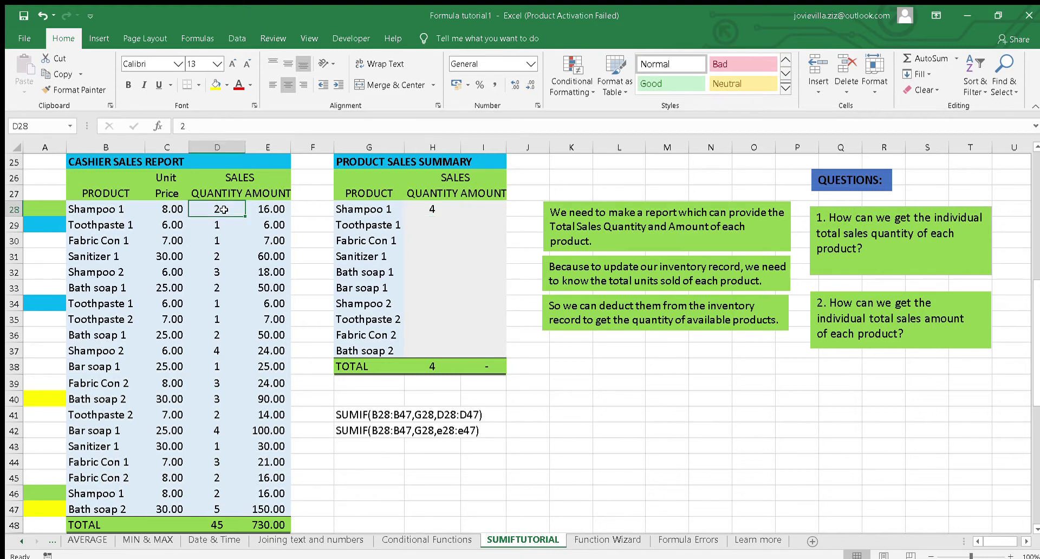
left_click(213, 496)
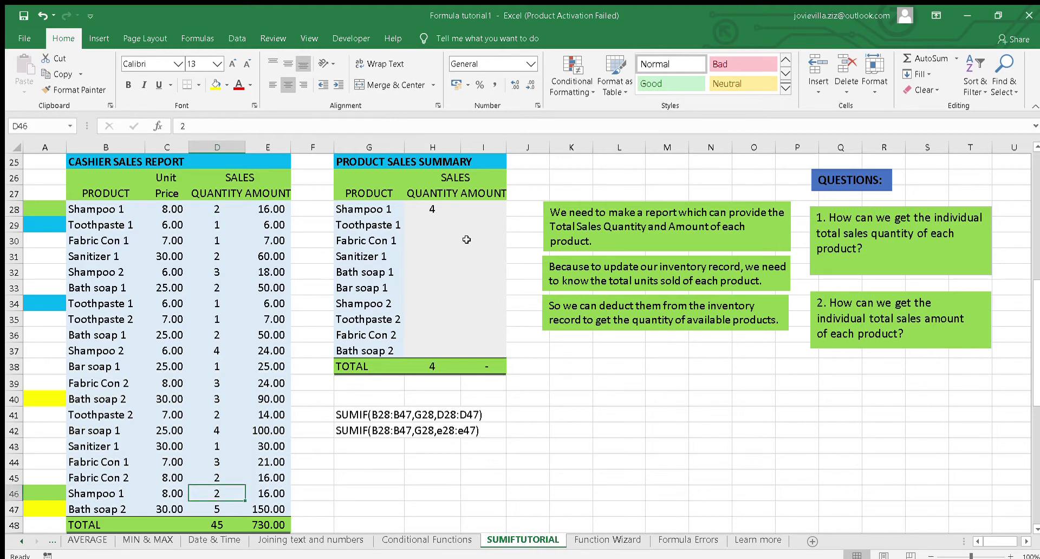
left_click(430, 207)
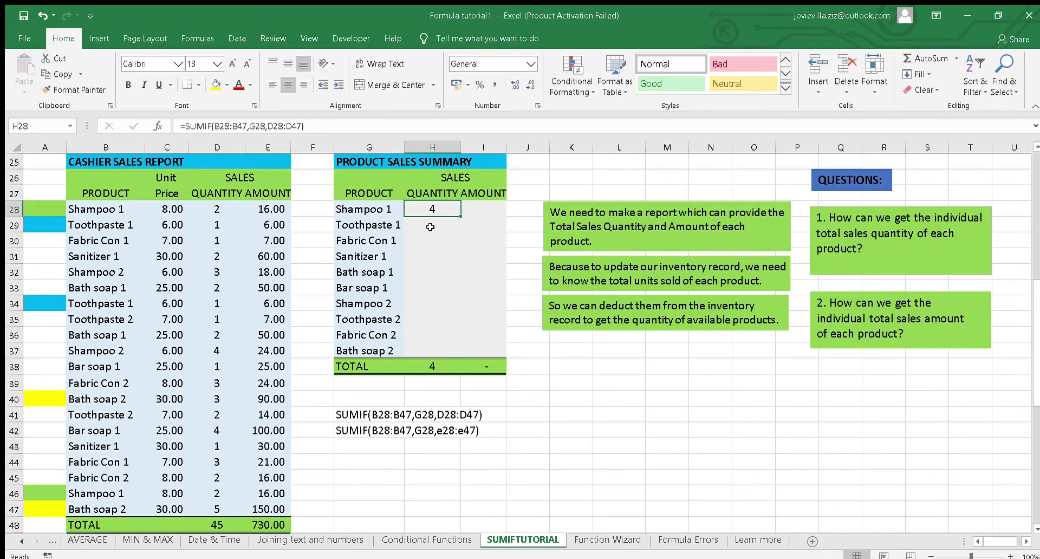
- Make the product range in H28's SUMIF absolute as $B$28:$B$47
left_click(217, 128)
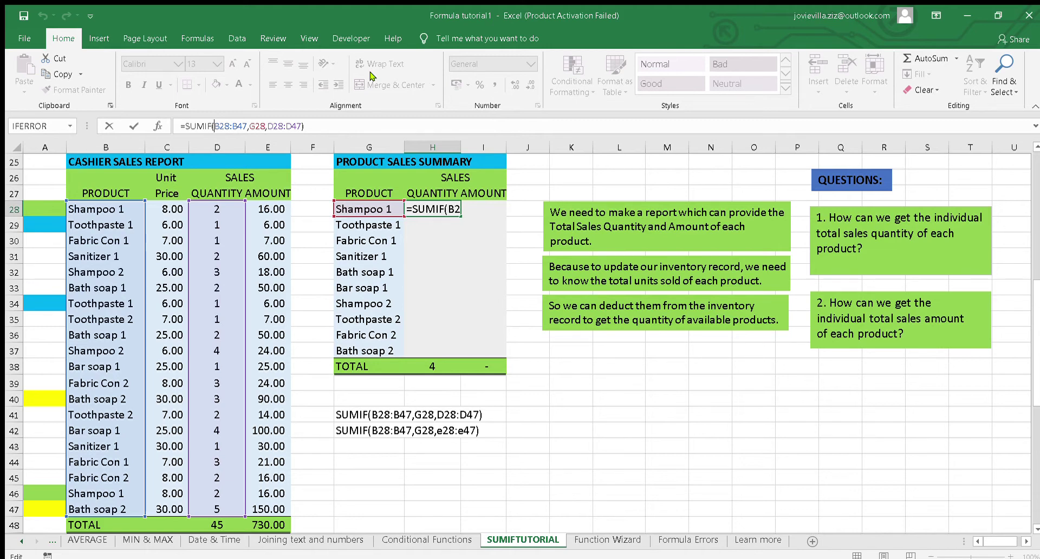
type("$B")
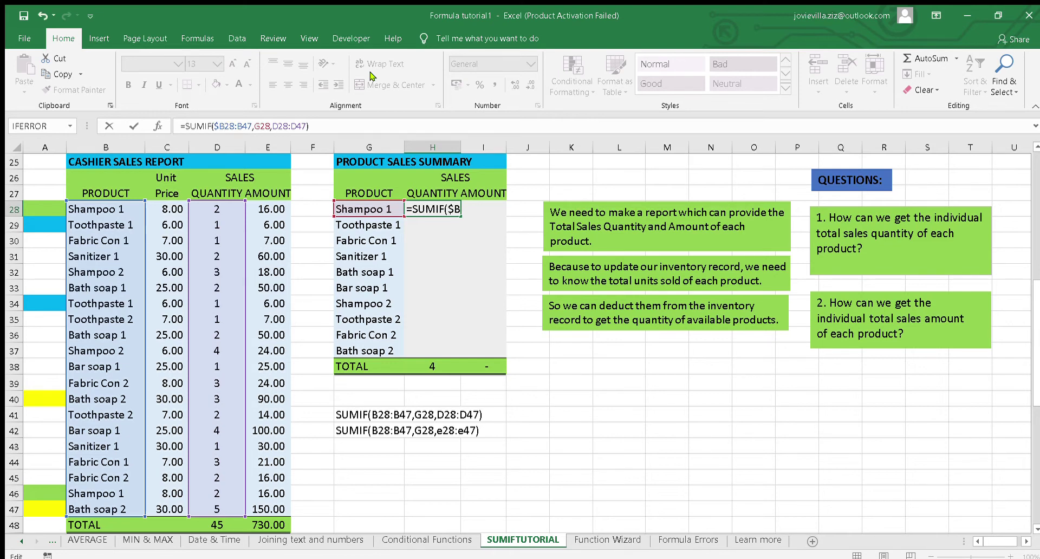
type("$")
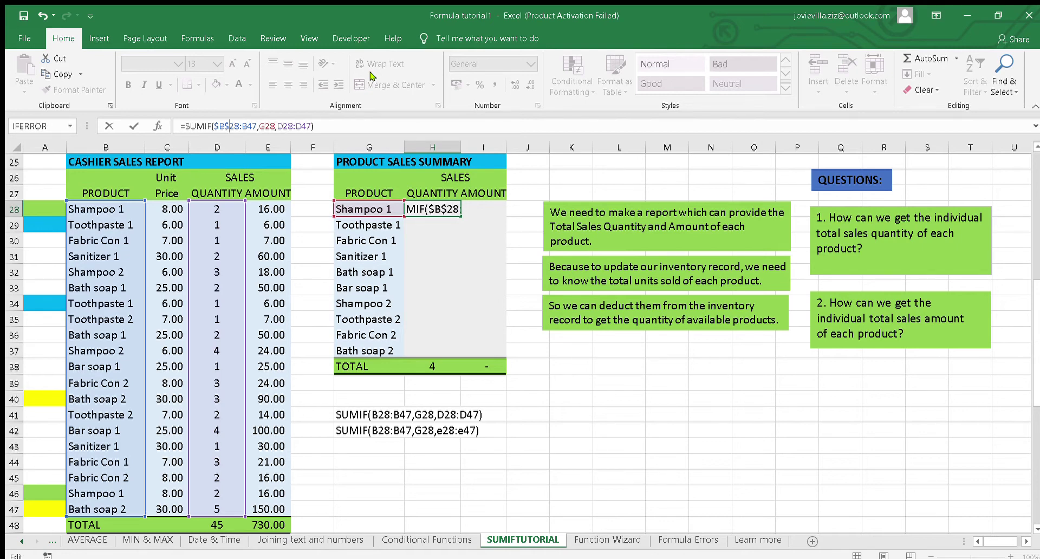
key("Right")
key("Right")
type("$")
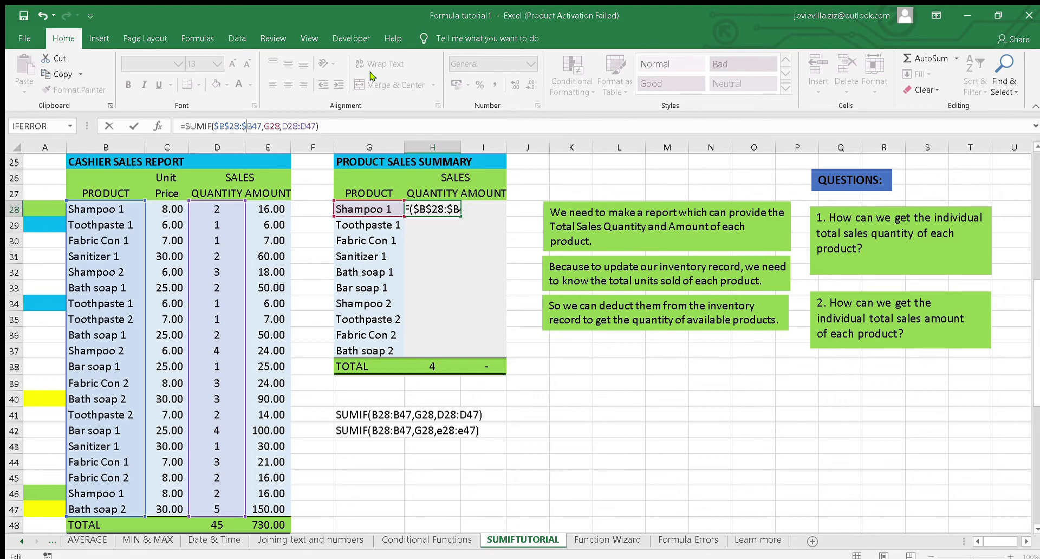
key("Right")
type("$")
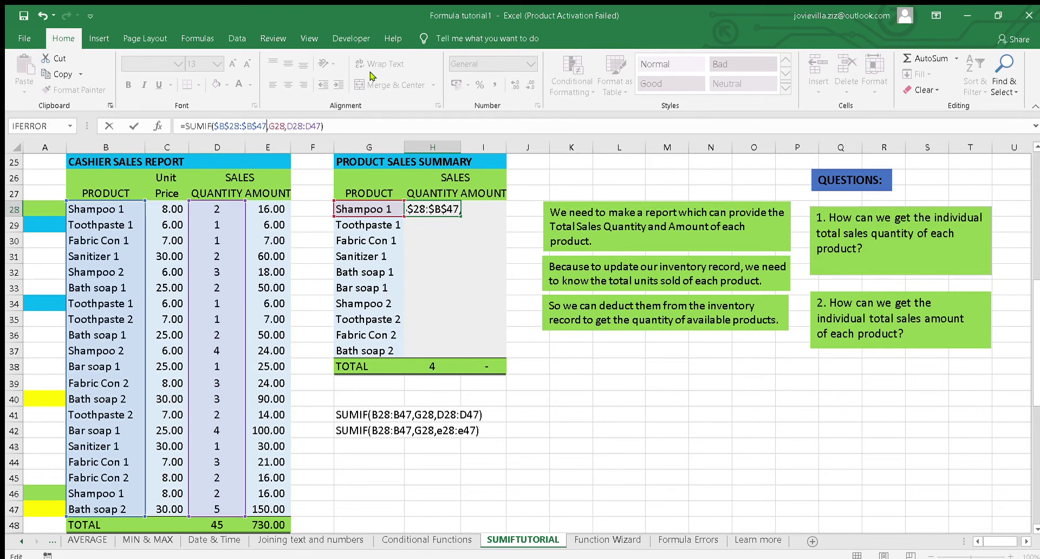
key("Right")
key("Right")
- Make the quantity range absolute as $D$28:$D$47 and commit the formula
type("$")
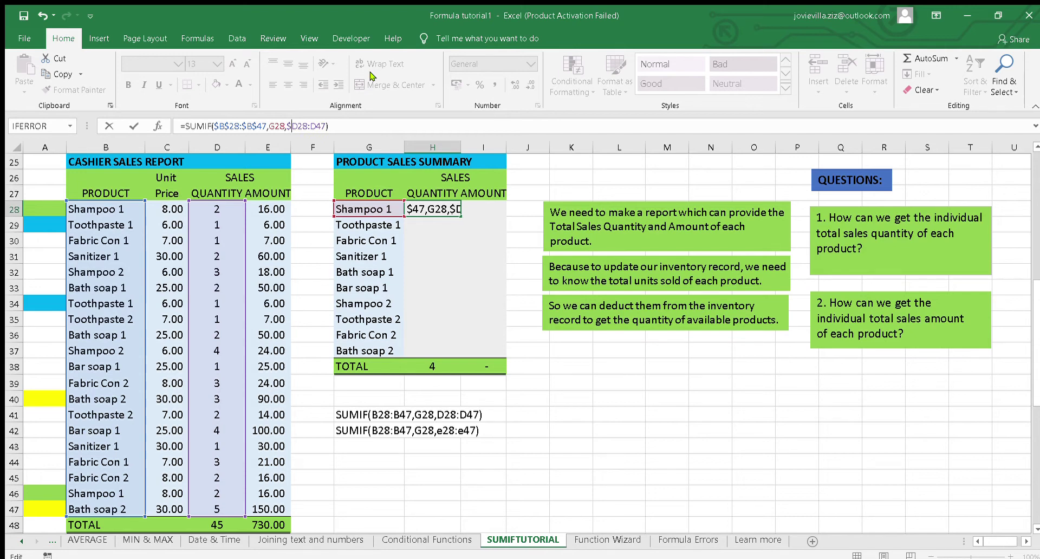
key("Right")
type("$")
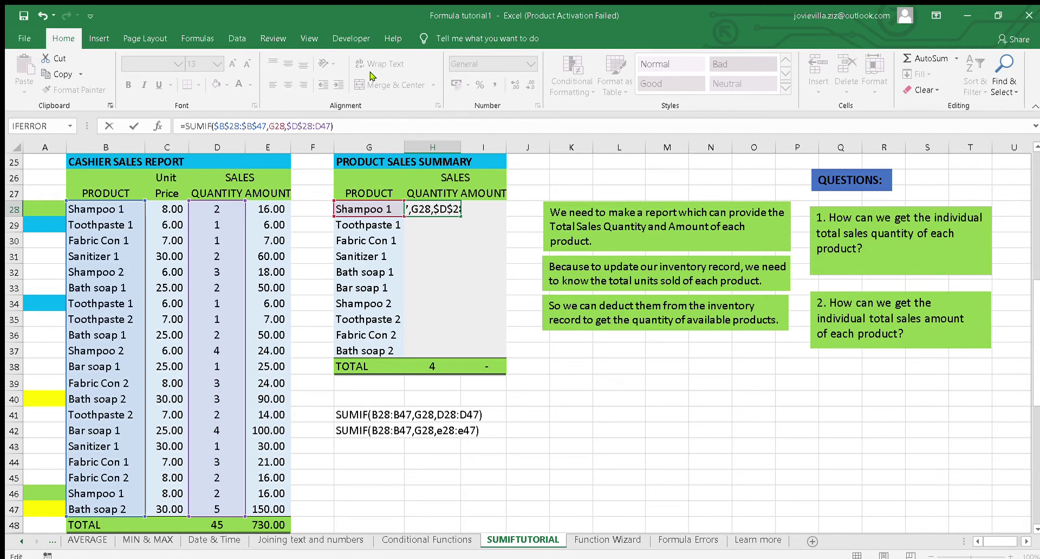
key("Right")
key("Right")
key("Right")
type("$")
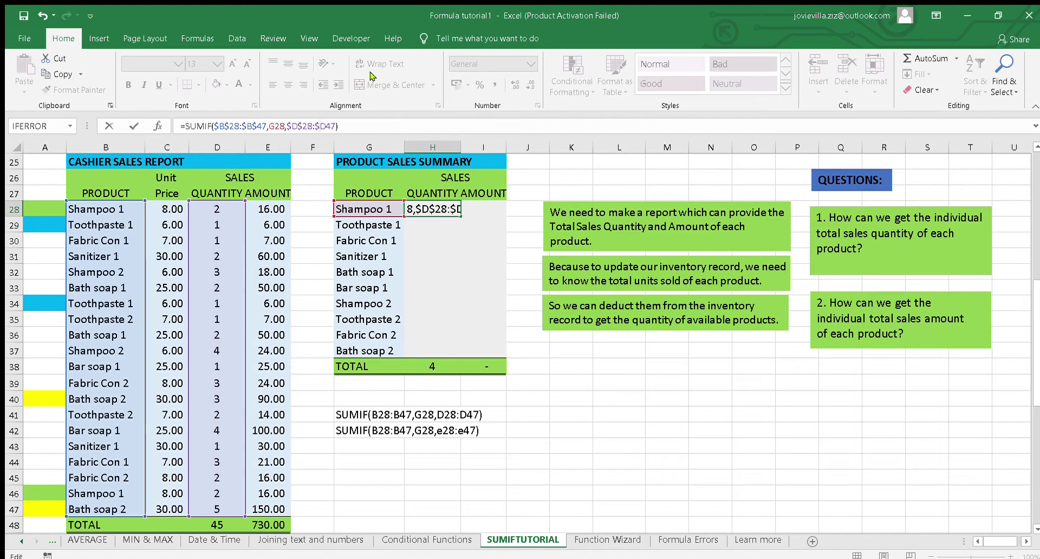
key("Right")
key("Right")
key("Right")
type("$")
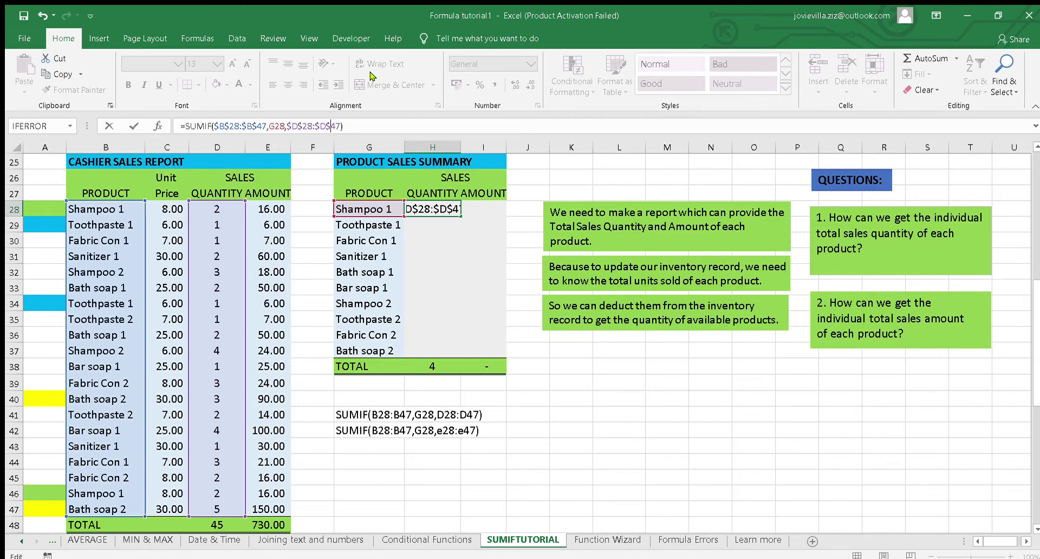
key("Return")
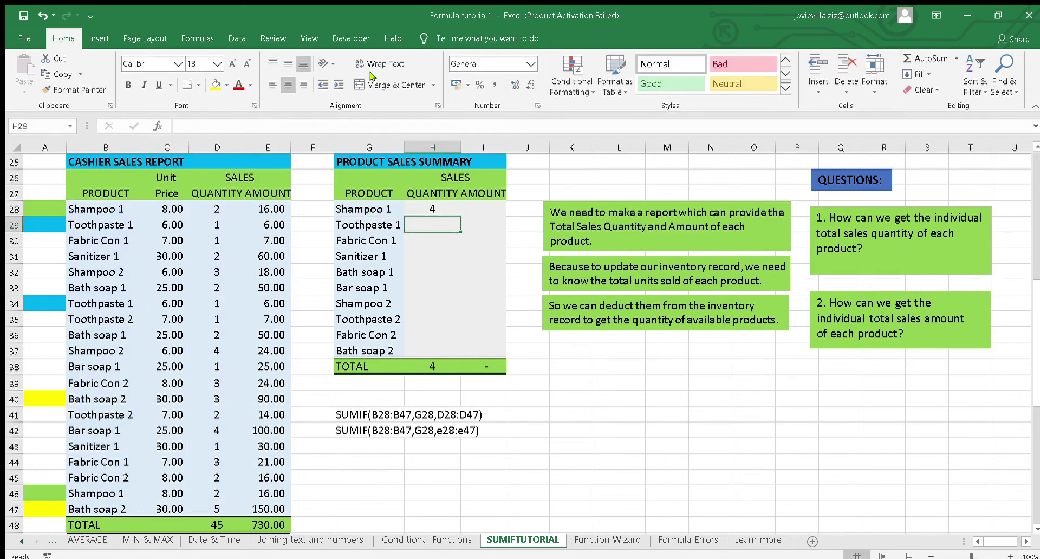
key("Up")
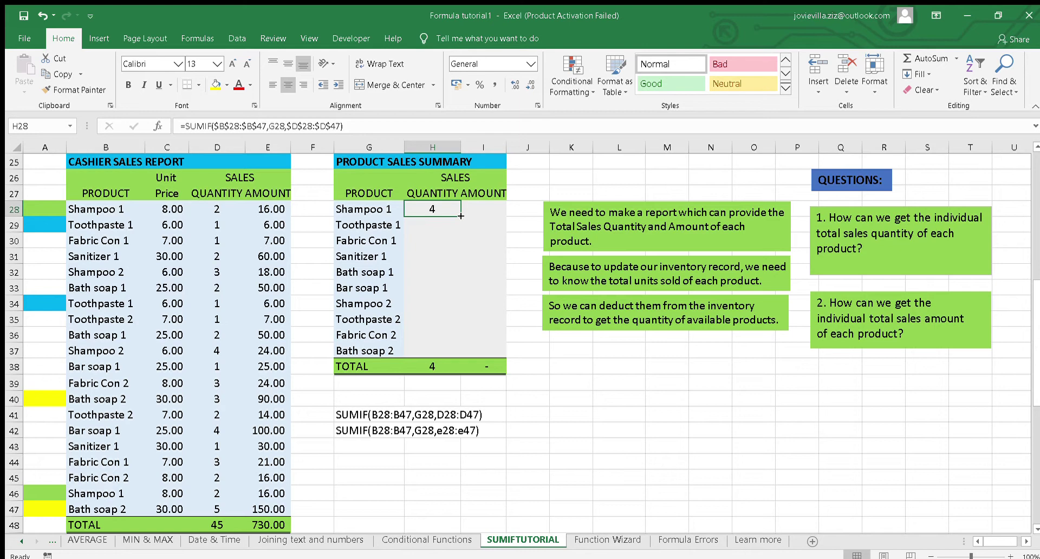
- Fill H28's SUMIF down to H37 and check the Toothpaste 2 and Toothpaste 1 formulas
left_click_drag(460, 216, 460, 337)
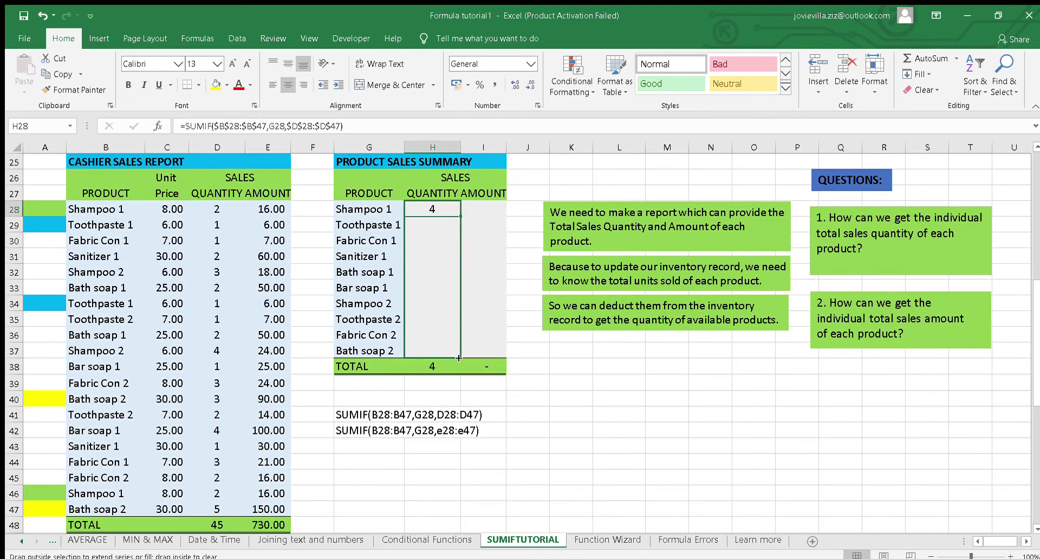
left_click_drag(460, 337, 459, 359)
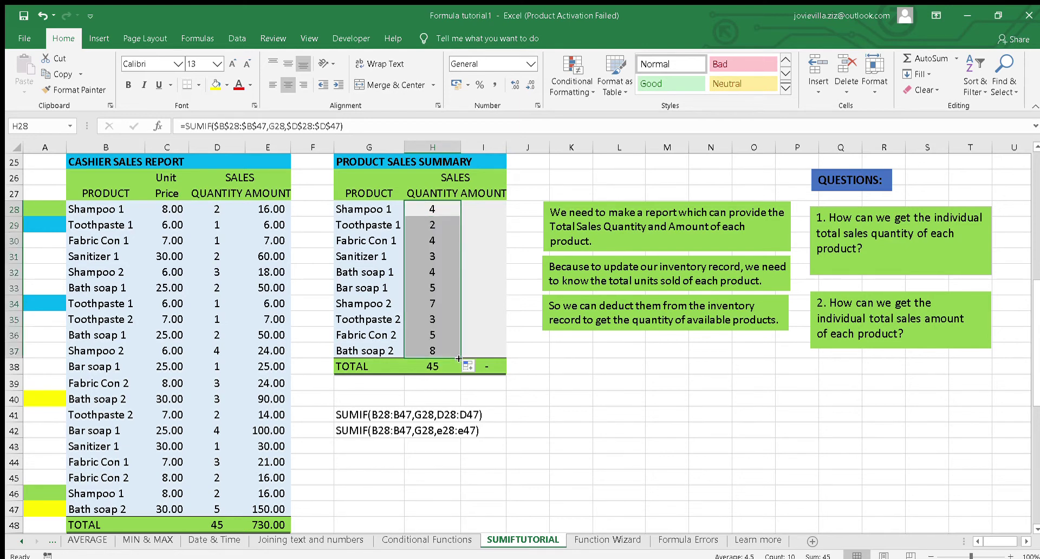
left_click(429, 318)
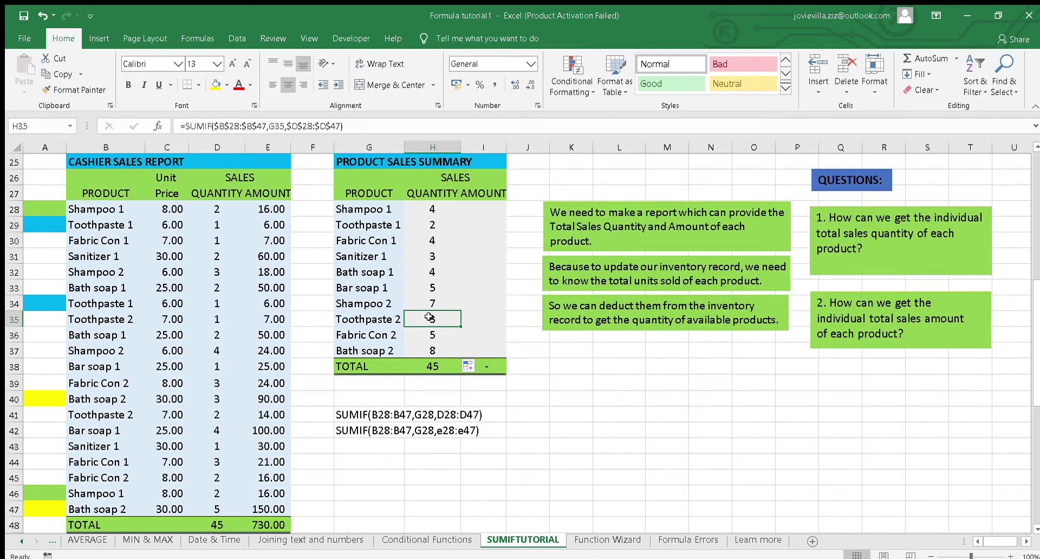
left_click(432, 222)
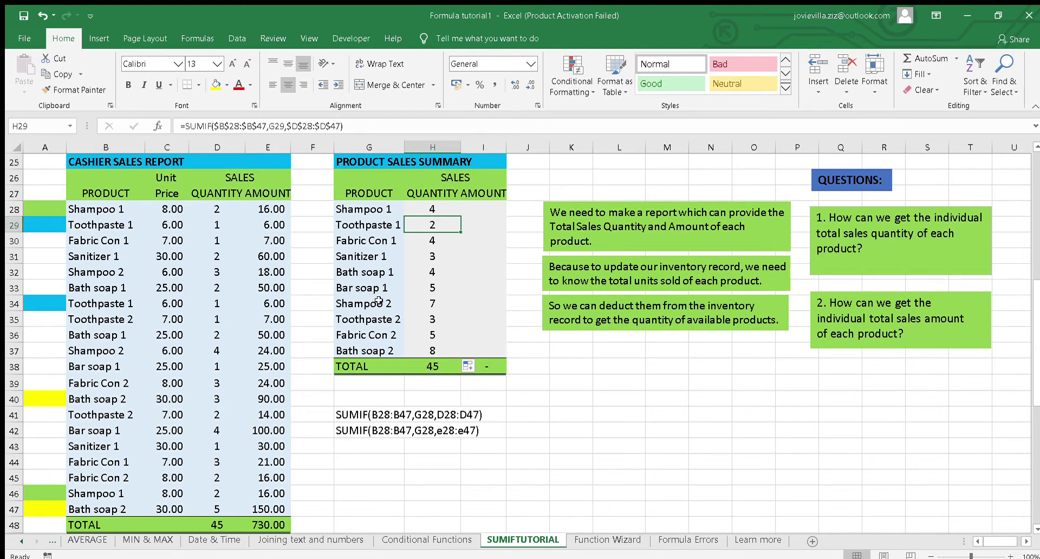
left_click(431, 241)
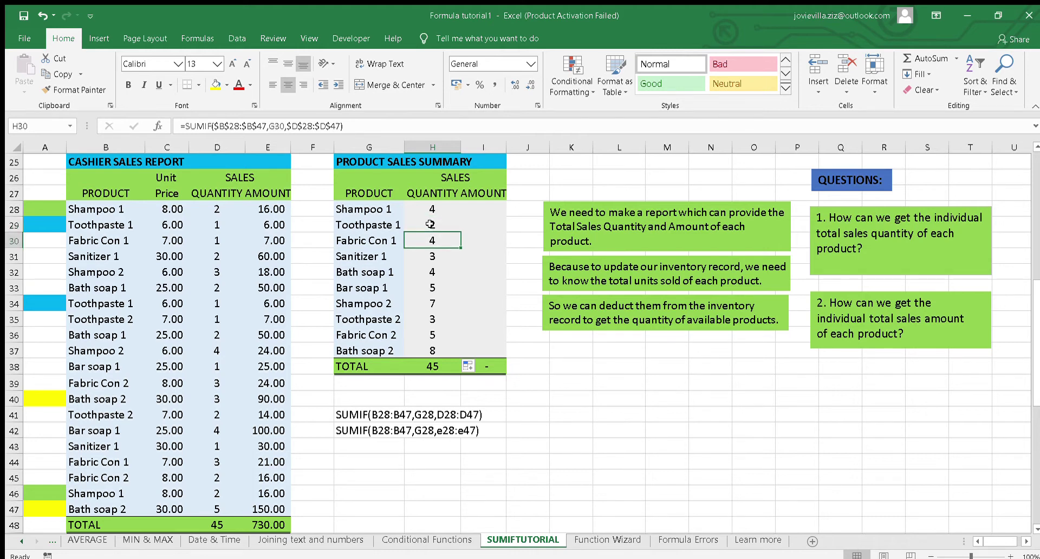
left_click(430, 225)
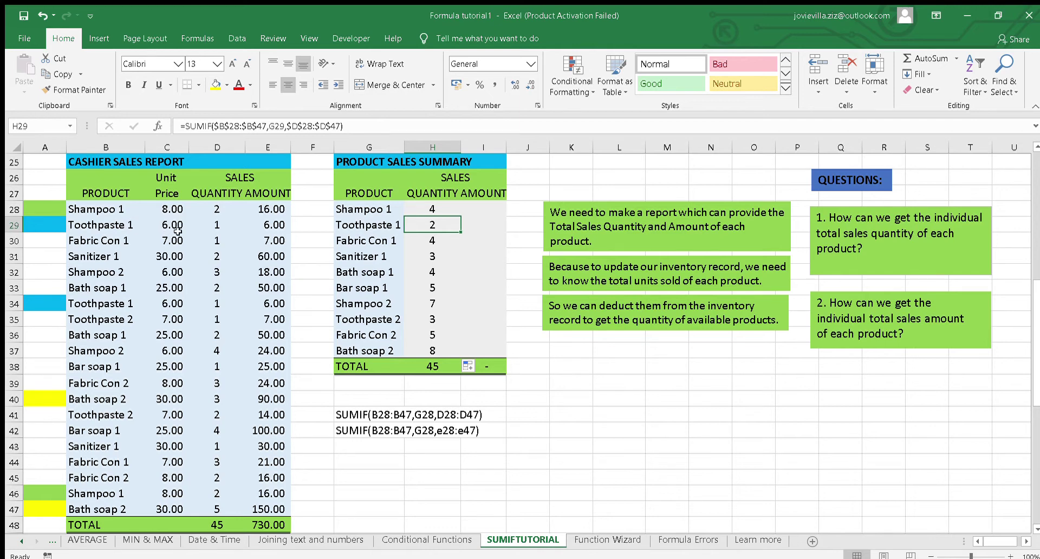
left_click(221, 224)
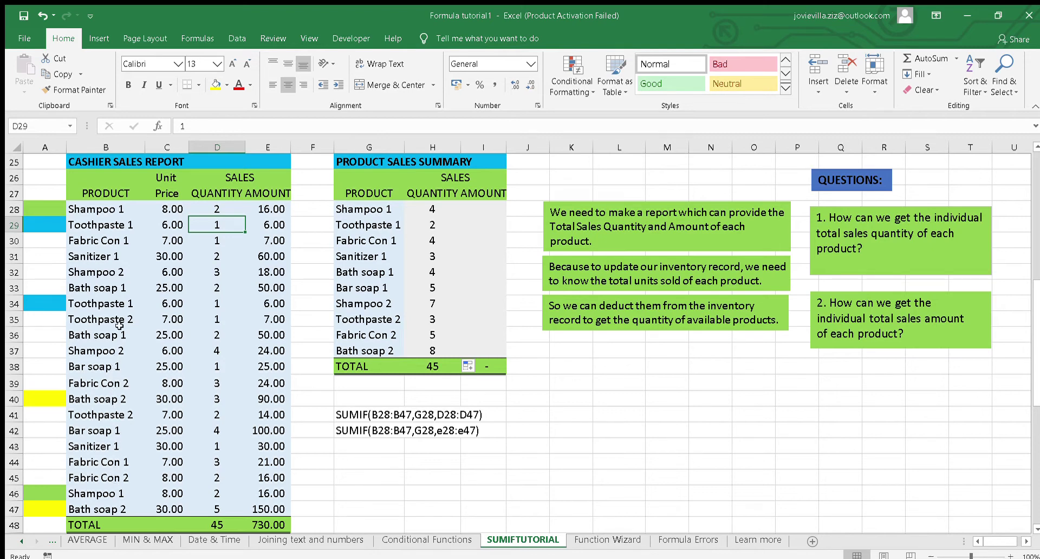
left_click(213, 307)
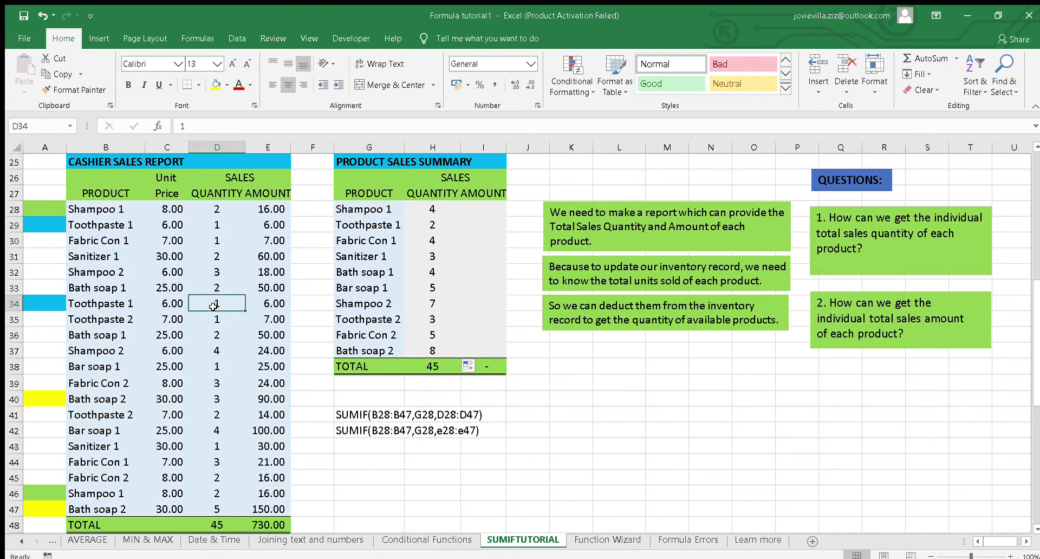
left_click(430, 240)
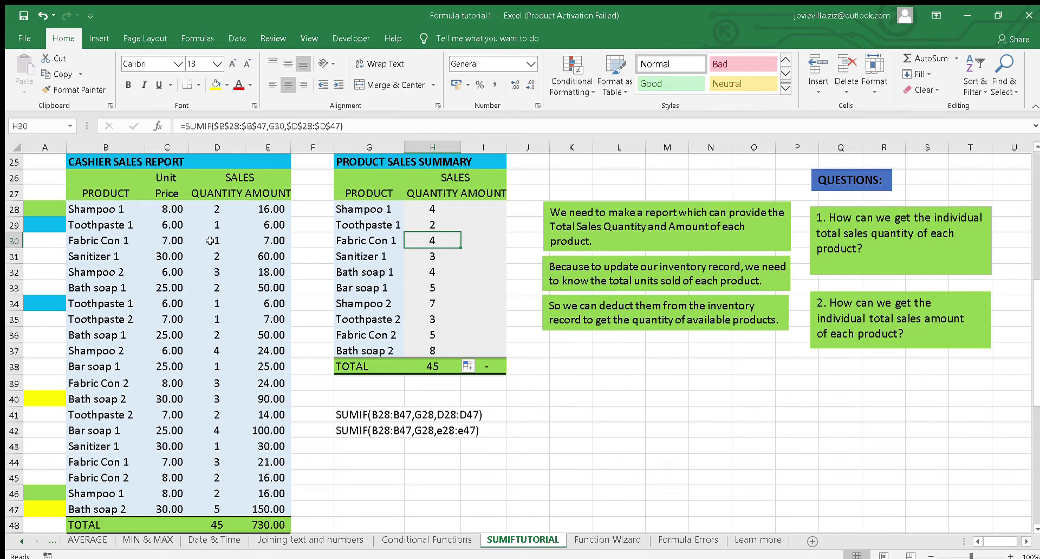
left_click(209, 241)
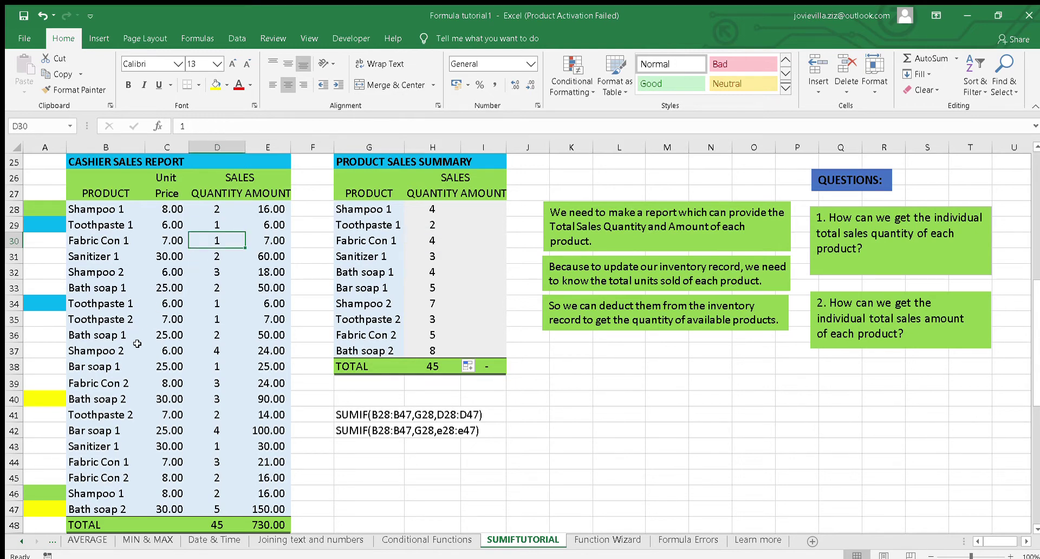
left_click(209, 462)
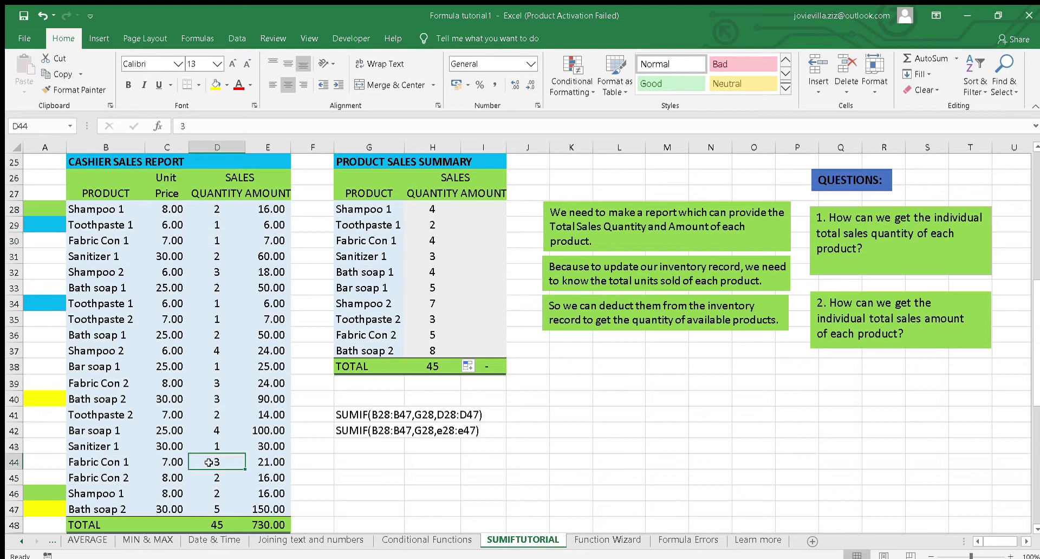
left_click(430, 241)
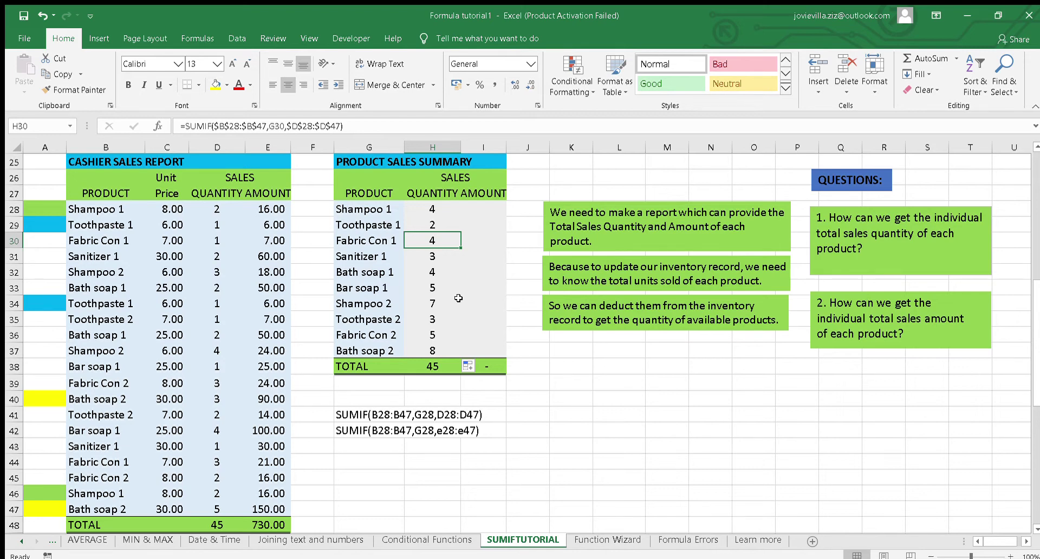
left_click(427, 382)
left_click(429, 367)
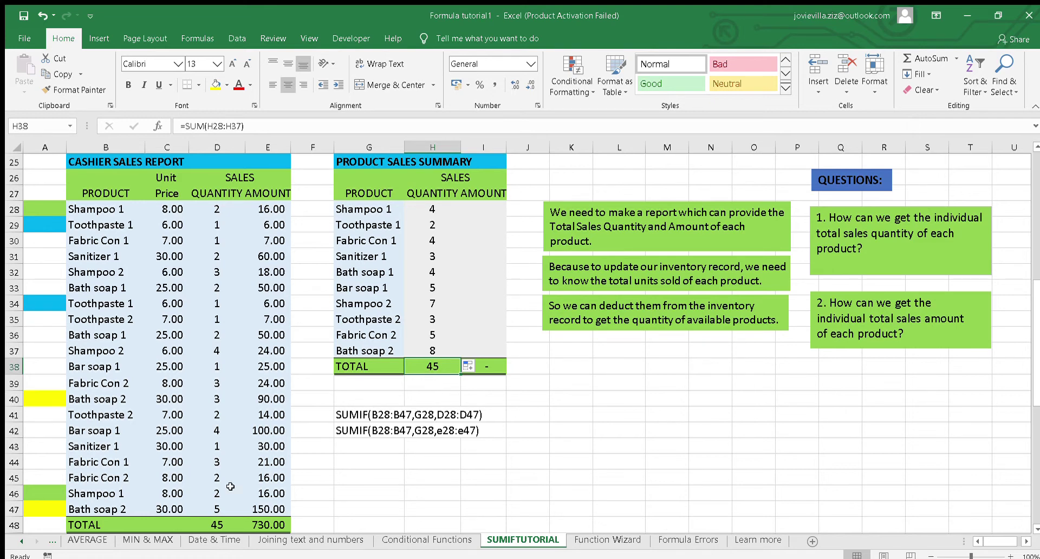
left_click(210, 528)
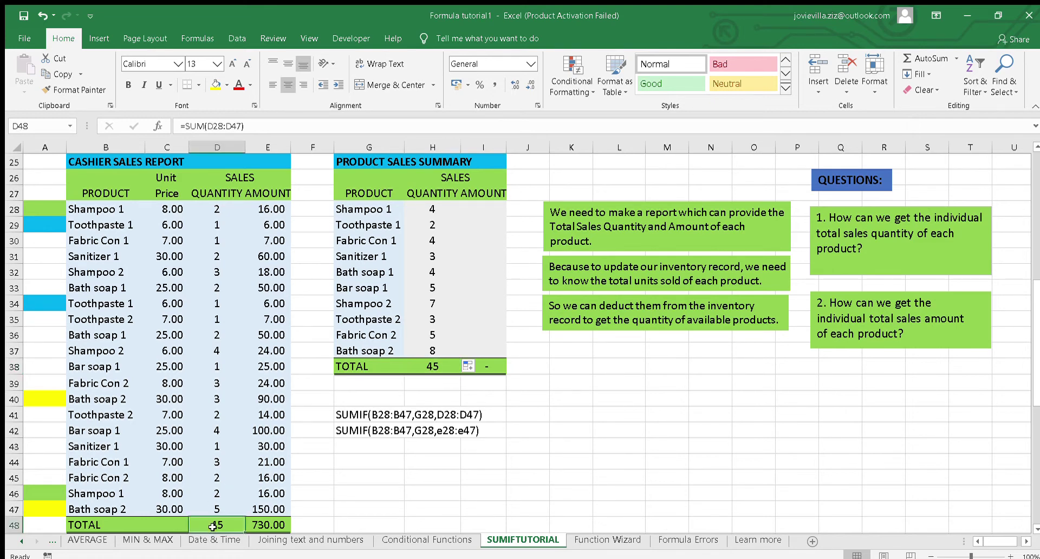
left_click(424, 383)
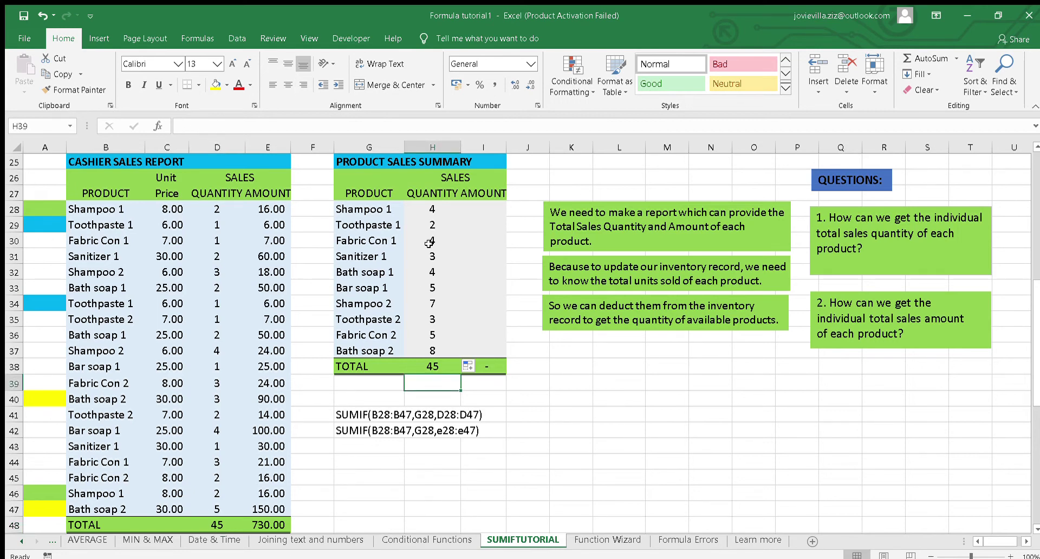
left_click(428, 212)
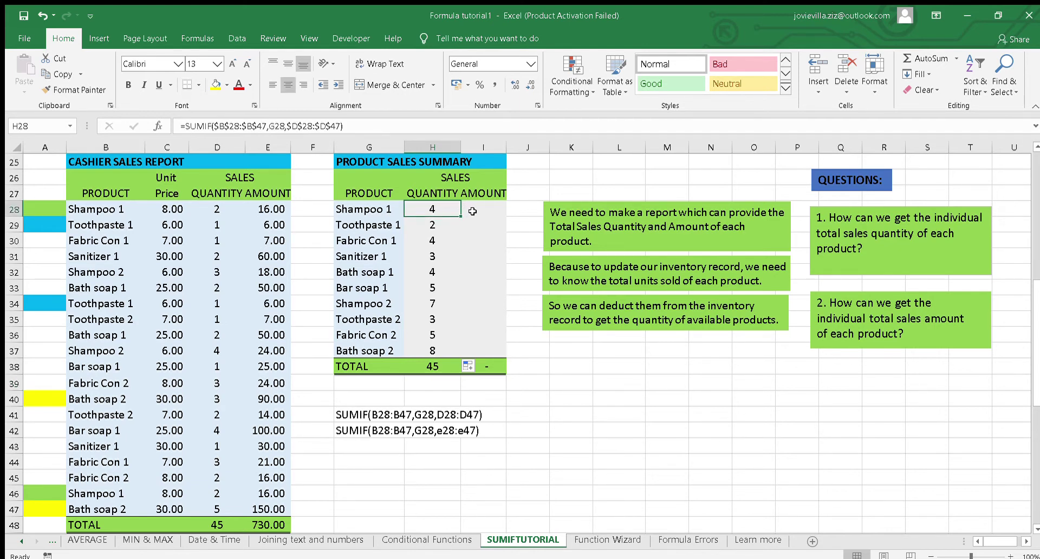
left_click(473, 211)
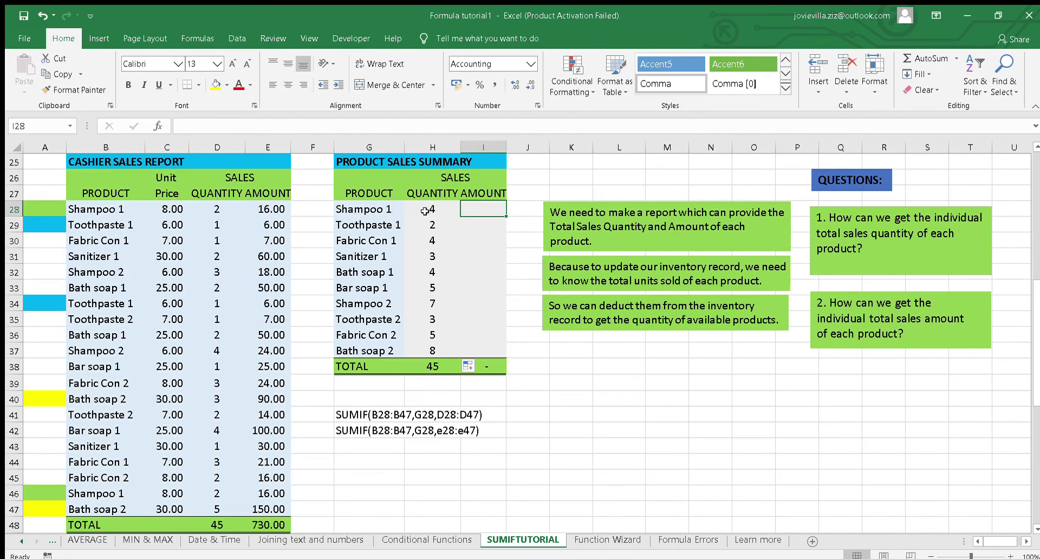
left_click(425, 211)
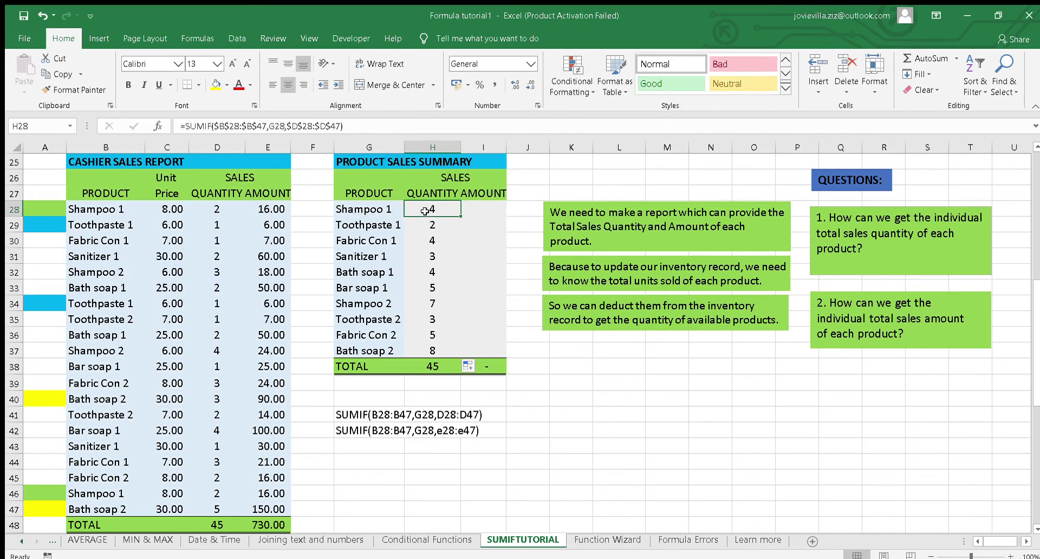
left_click(267, 210)
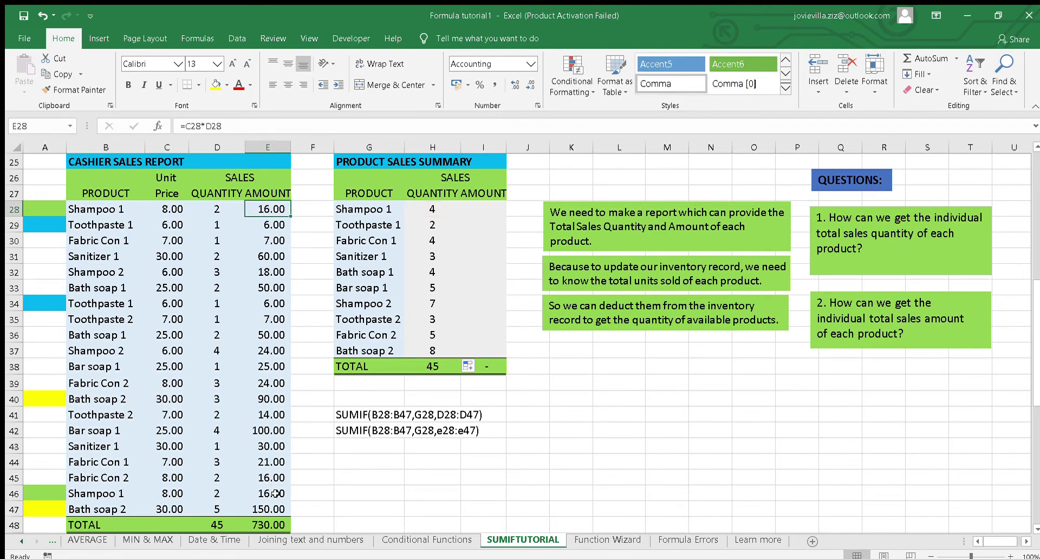
left_click(474, 209)
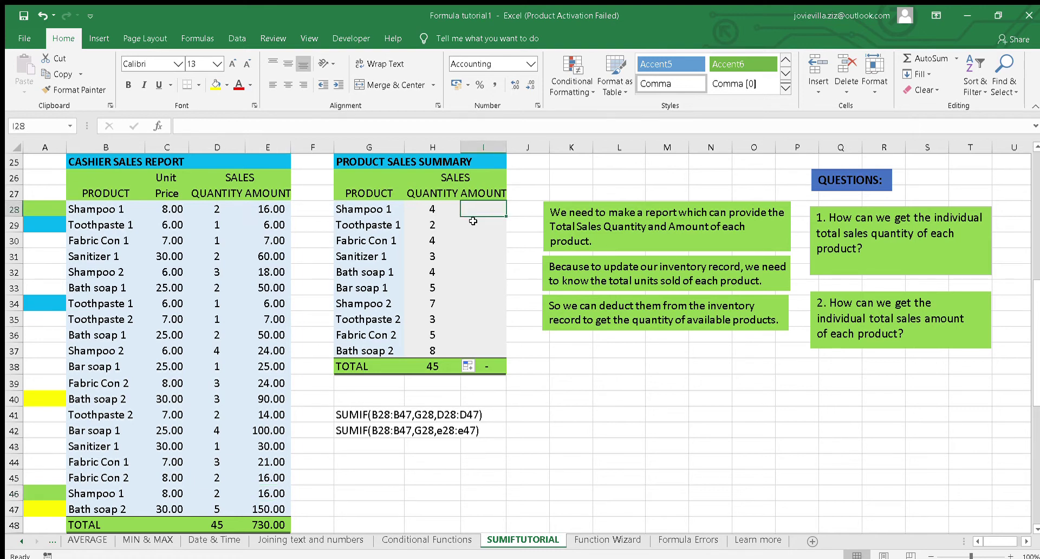
left_click(471, 224)
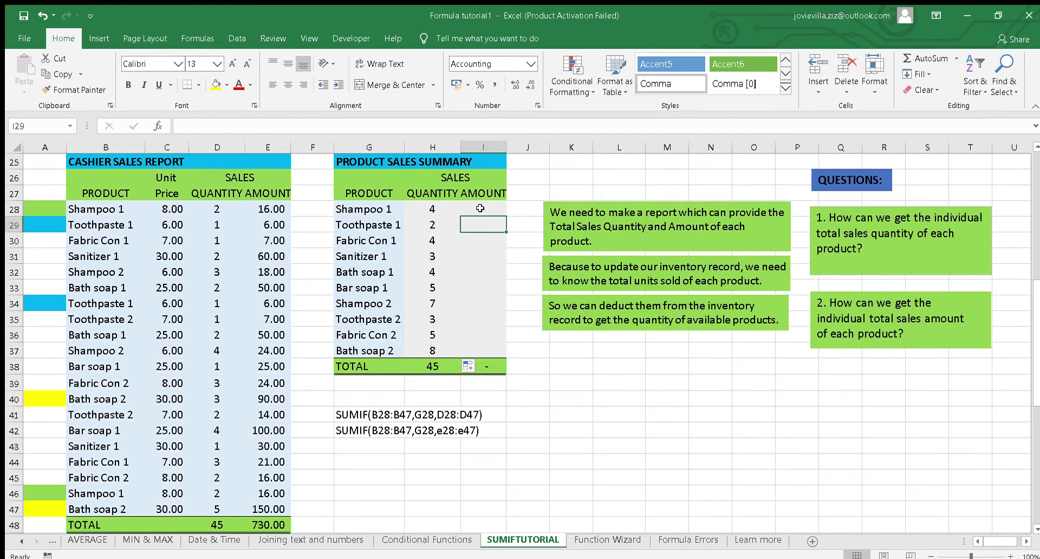
left_click(479, 208)
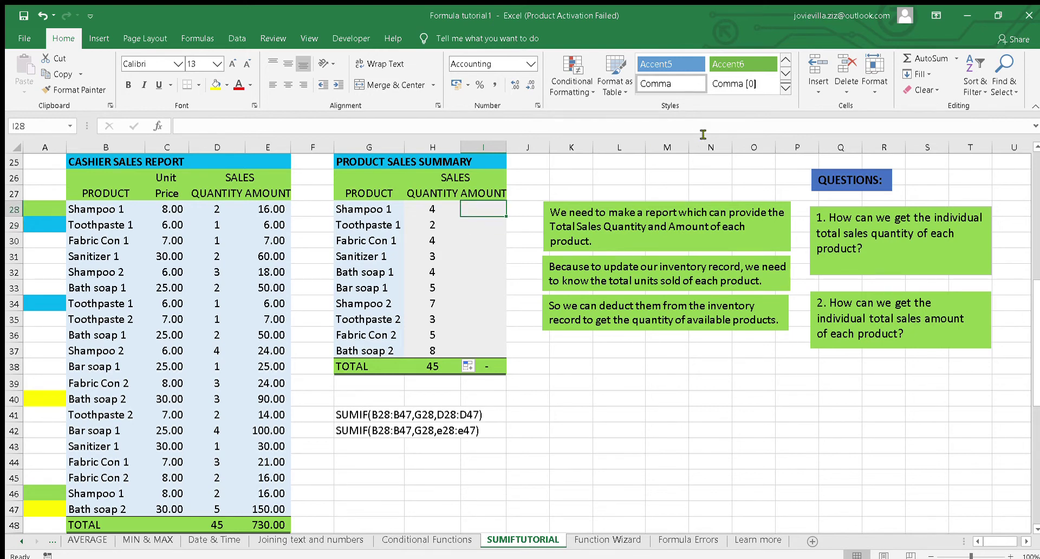
- Start =sumif( in I28 with product range B28:B47 and criterion G28
type("=su")
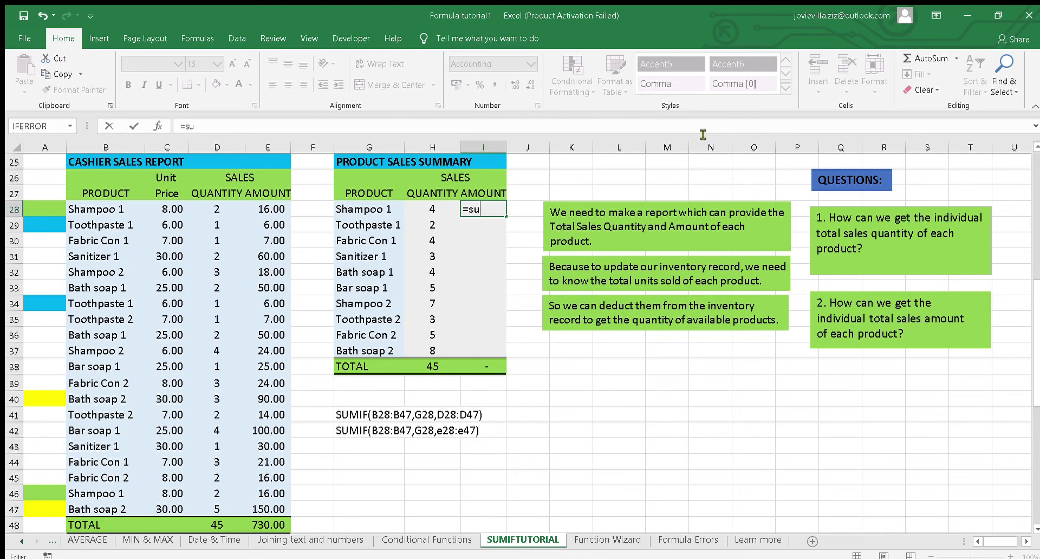
type("m")
type("if")
type("(")
left_click(91, 211)
key("shift+Down")
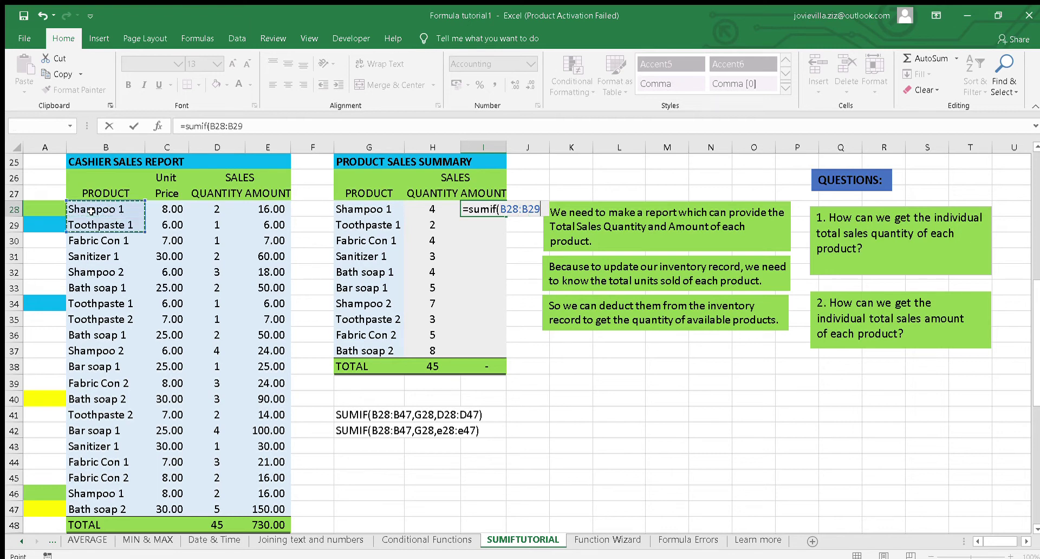
key("shift+Down")
key("shift+Down")
key("shift+Down")
key("shift+Down")
key("shift+Down")
key("shift+Down")
key("shift+Down")
key("shift+Down")
key("shift+Down")
key("shift+Down")
key("shift+Down")
key("shift+Down")
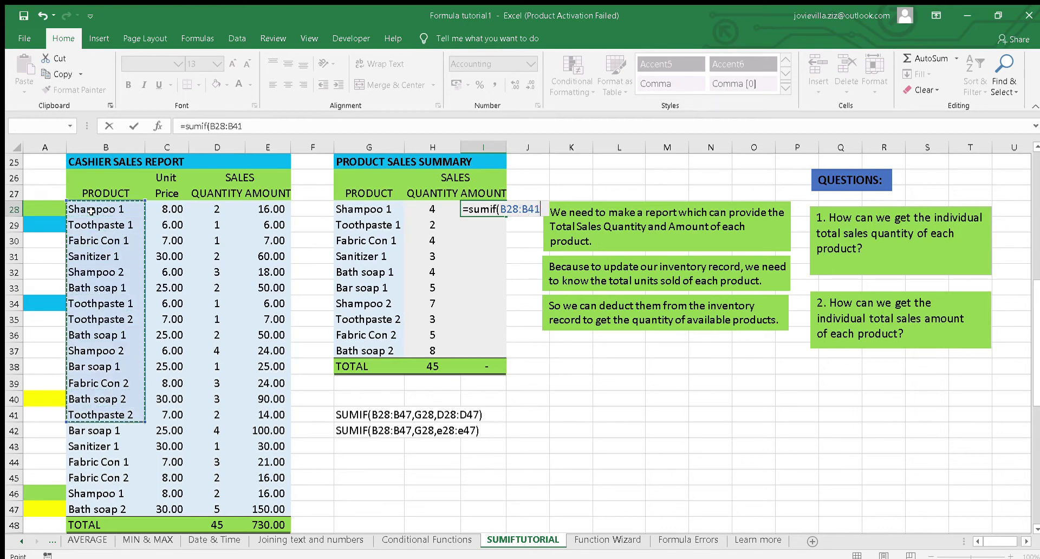
key("shift+Down")
key("shift+Down")
key("shift+Down")
key("shift+Down")
key("shift+Down")
key("shift+Down")
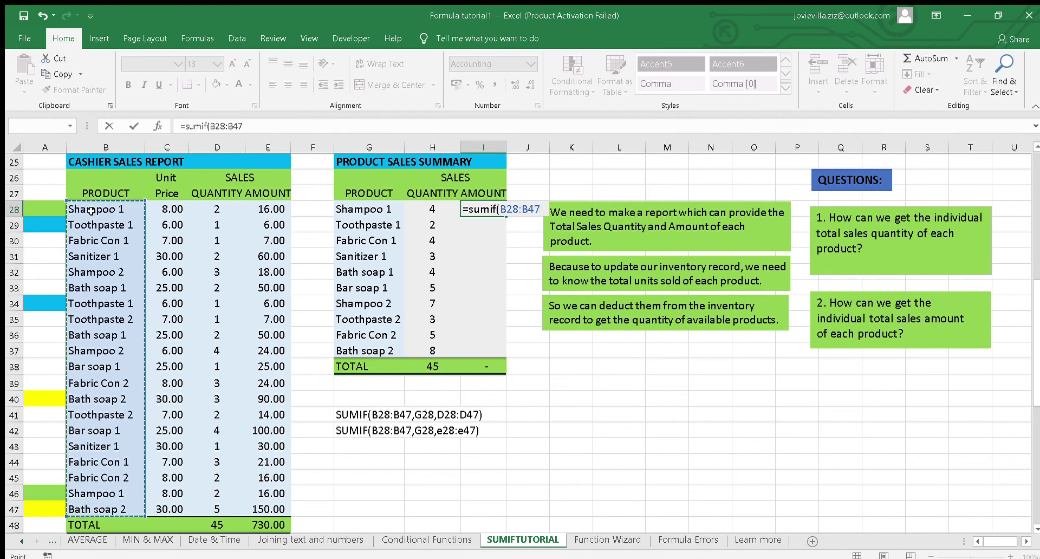
type(",")
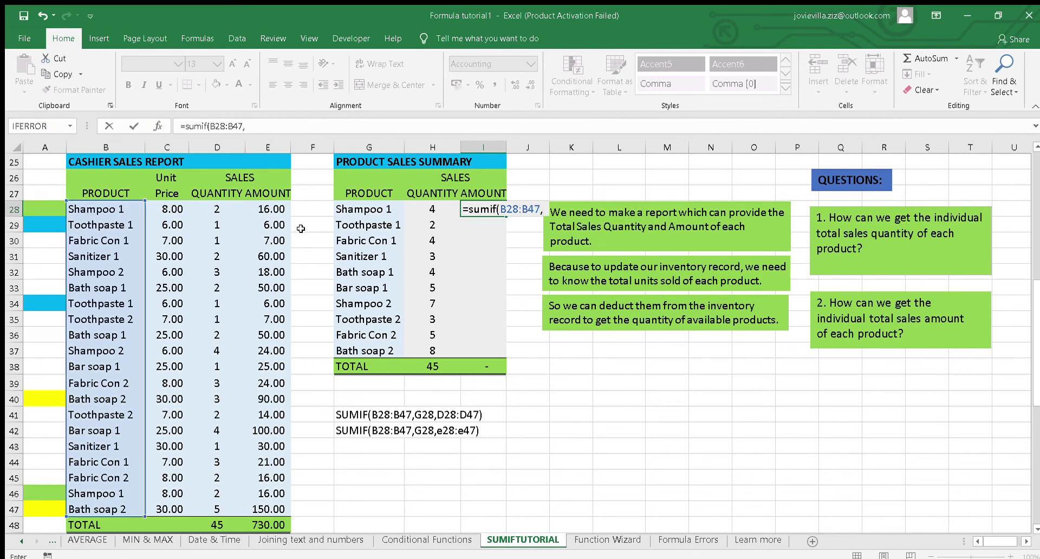
left_click(356, 213)
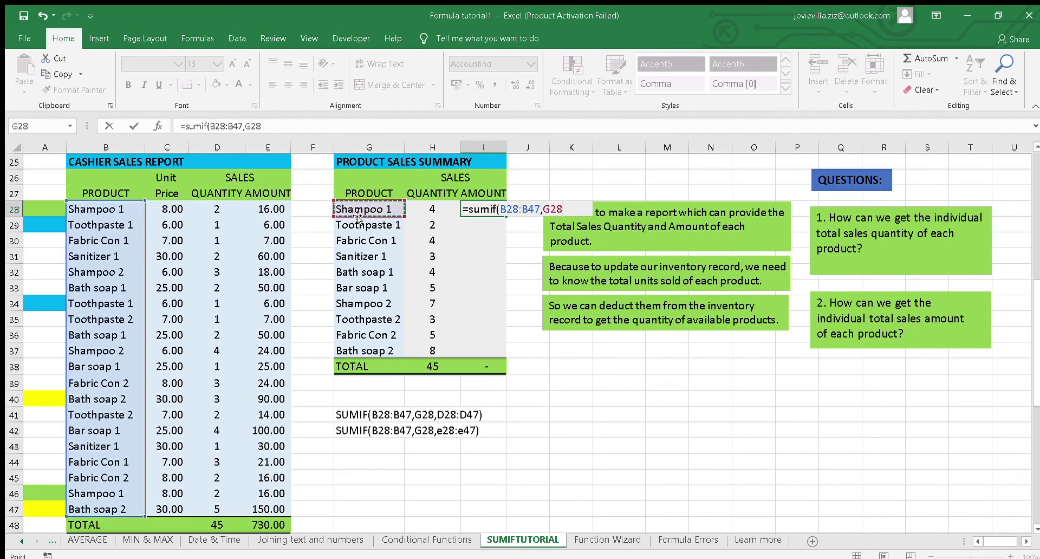
type(",")
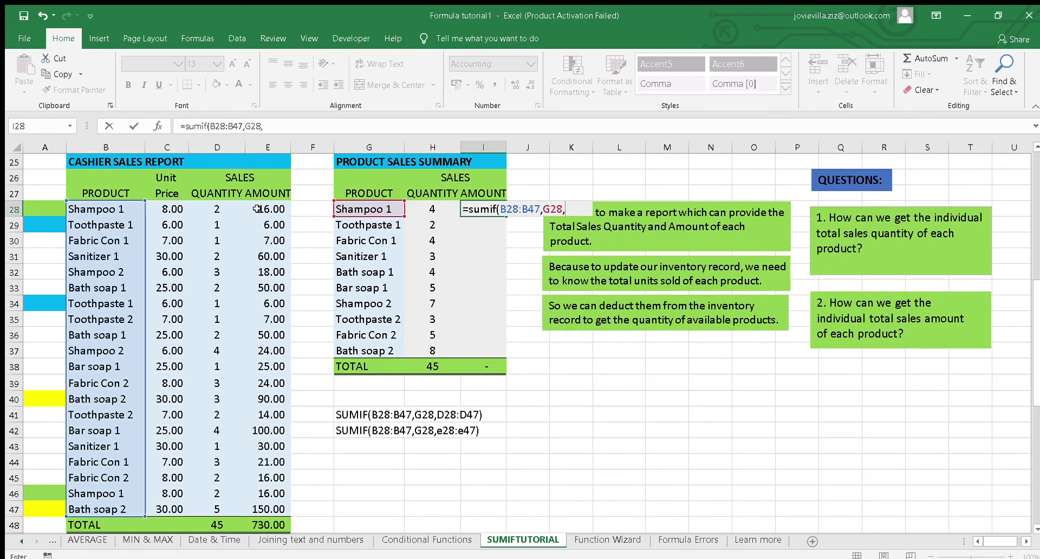
- Add the amount range E28:E47 as the sum range and enter the formula
left_click(257, 209)
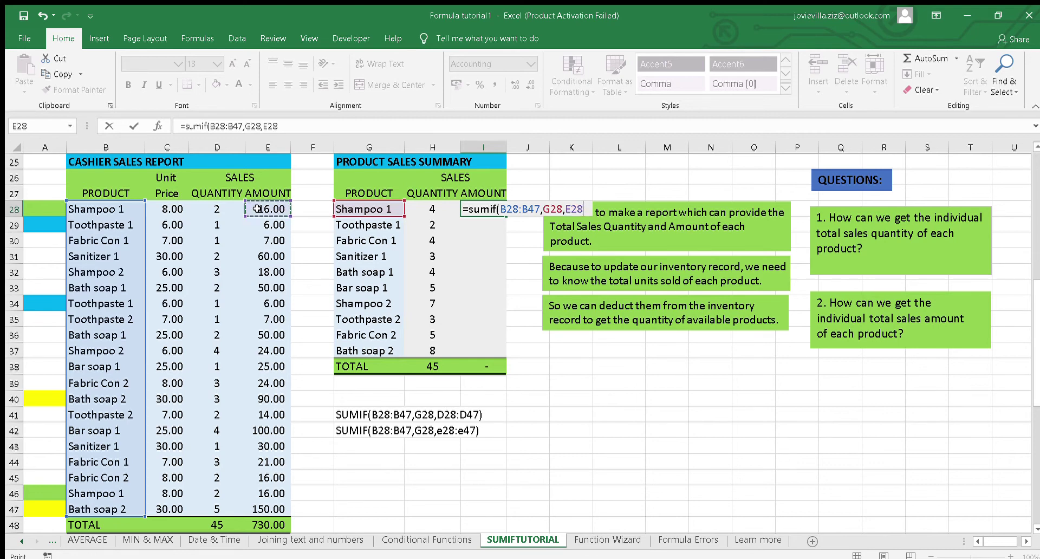
key("shift+Down")
key("shift+Down")
key("shift+Down")
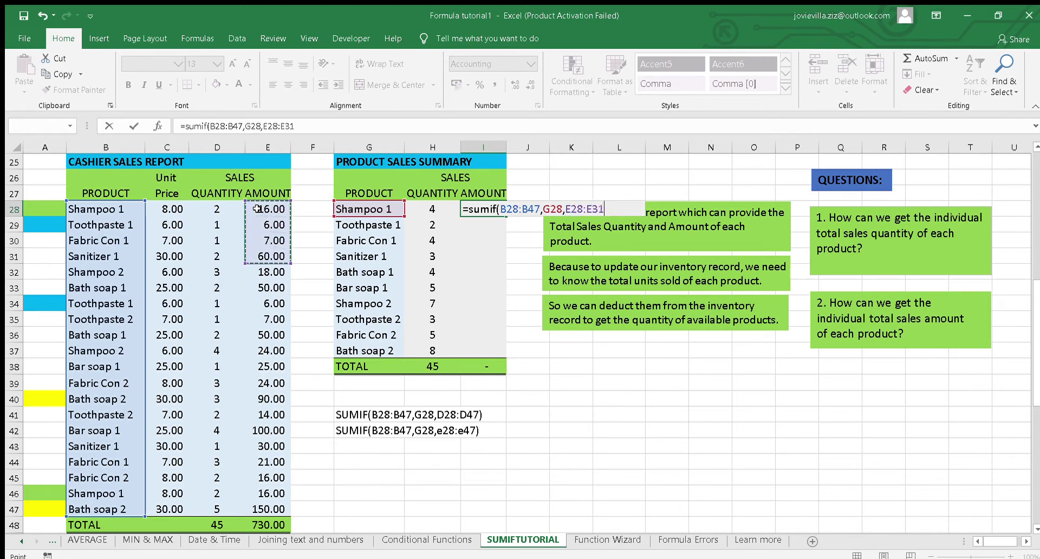
key("shift+Down")
key("shift+Down")
key("shift+Down")
key("shift+Down")
key("shift+Down")
key("shift+Down")
key("shift+Down")
key("shift+Down")
key("shift+Down")
key("shift+Down")
key("shift+Down")
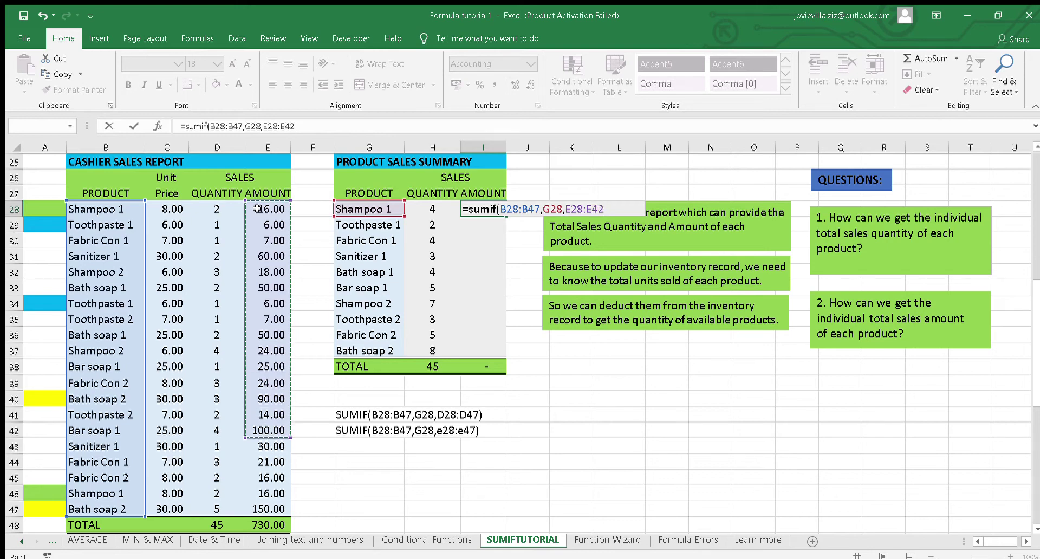
key("shift+Down")
key("shift+Down")
key("shift+Down")
key("shift+Down")
key("shift+Down")
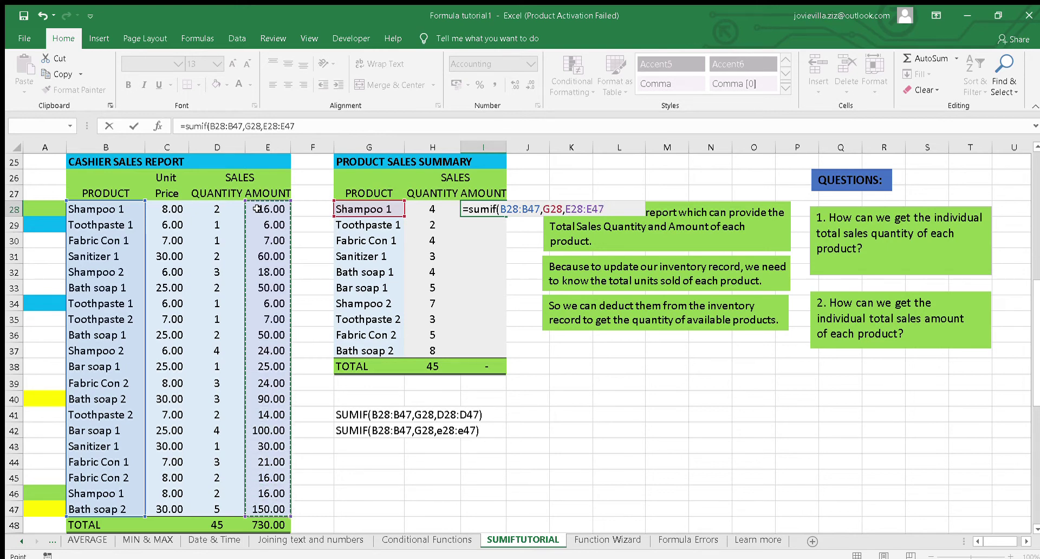
key("Return")
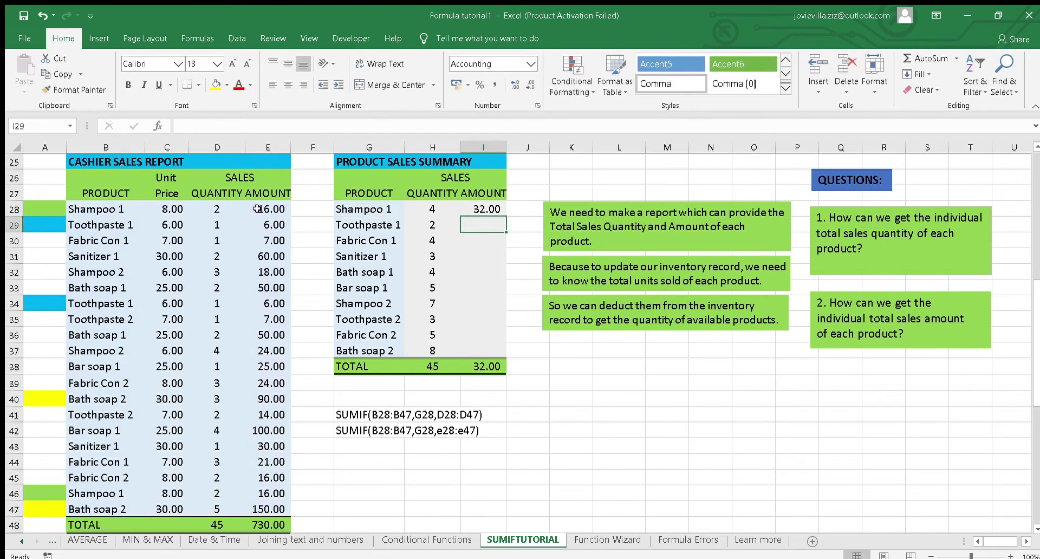
- Verify the 32.00 result against the Shampoo 1 amounts in E28 and E46
left_click(486, 210)
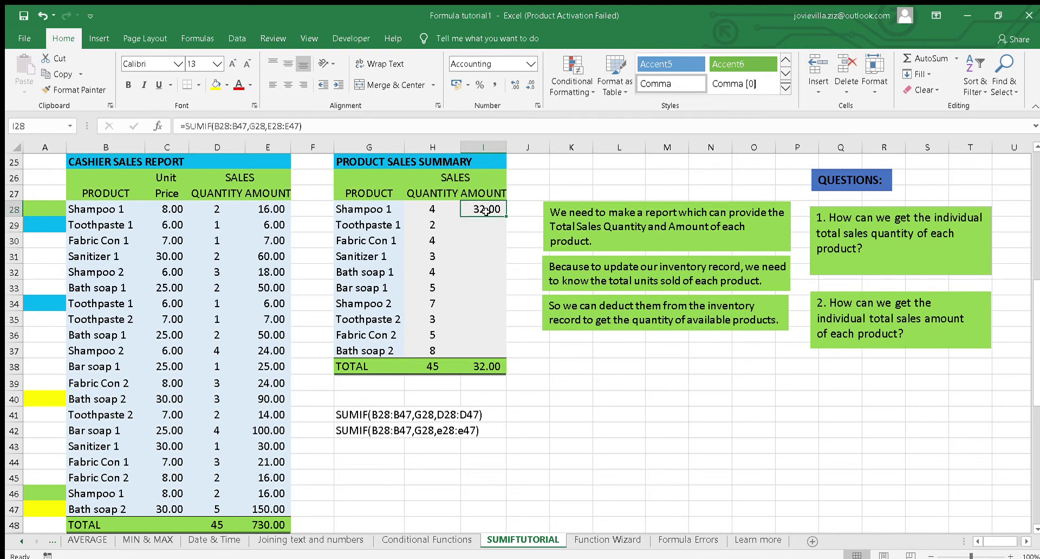
left_click(273, 209)
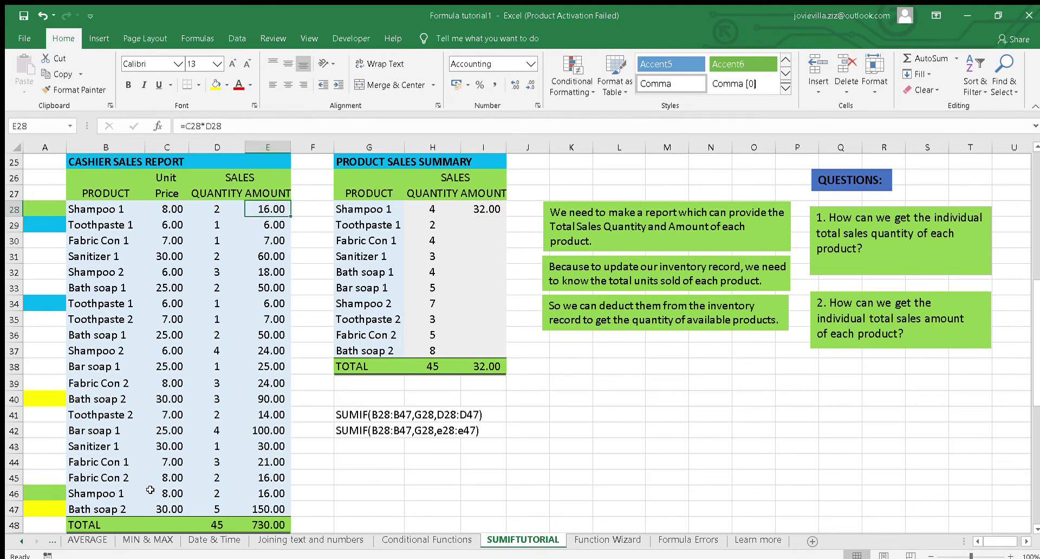
left_click(263, 494)
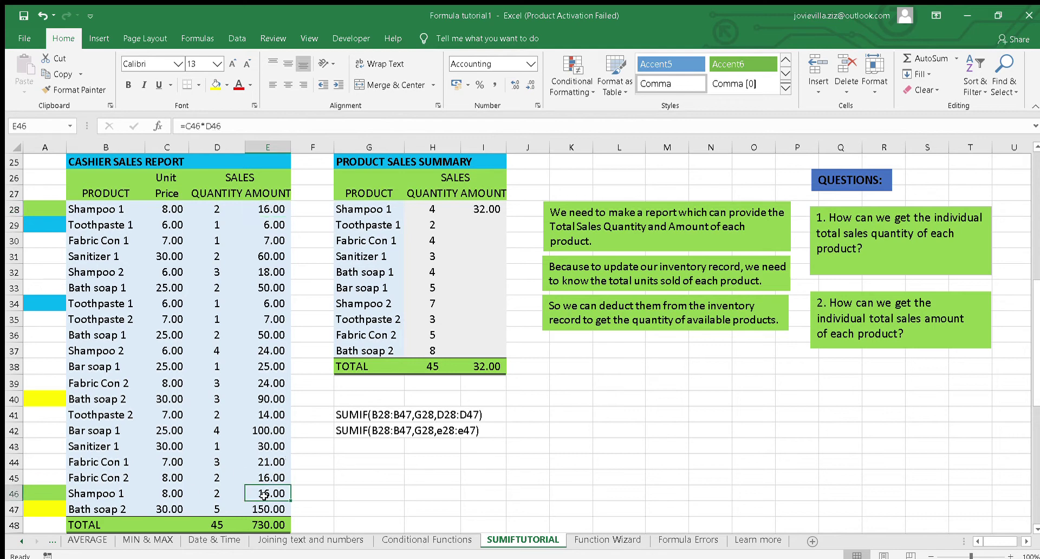
left_click(480, 210)
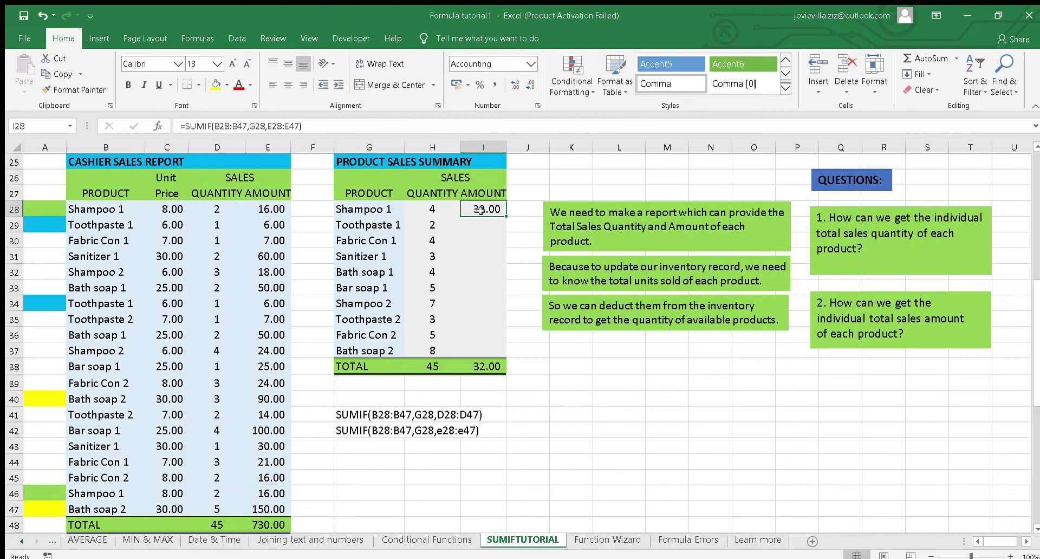
left_click(215, 127)
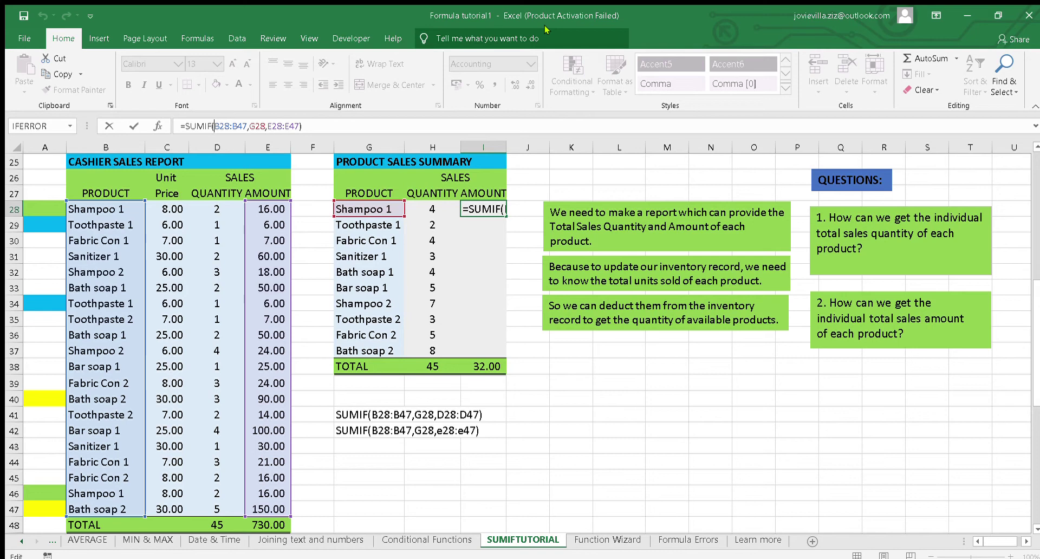
- Change I28's formula to =SUMIF($B$28:$B$47,G28,$E$28:$E$47) and commit it
type("$B")
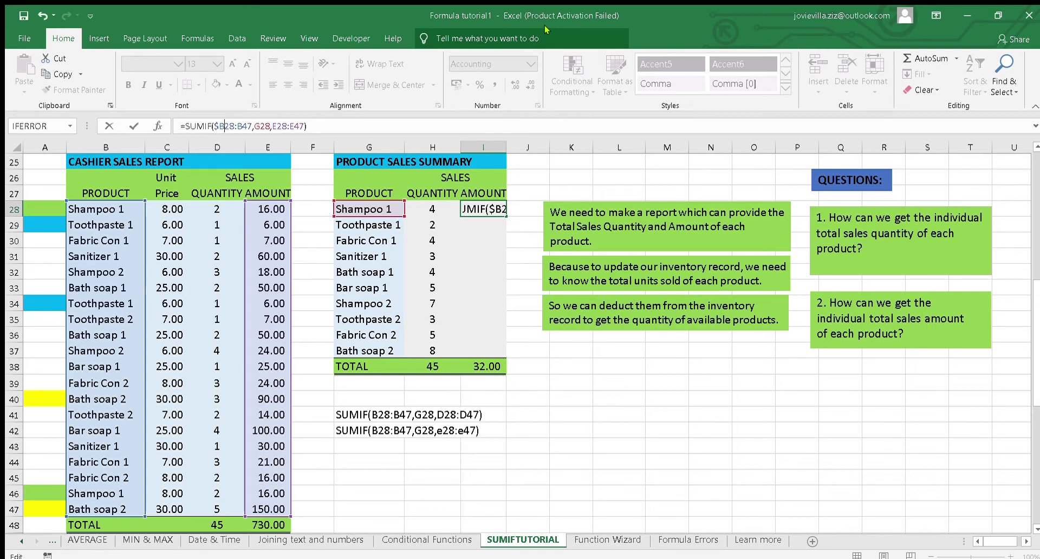
type("$")
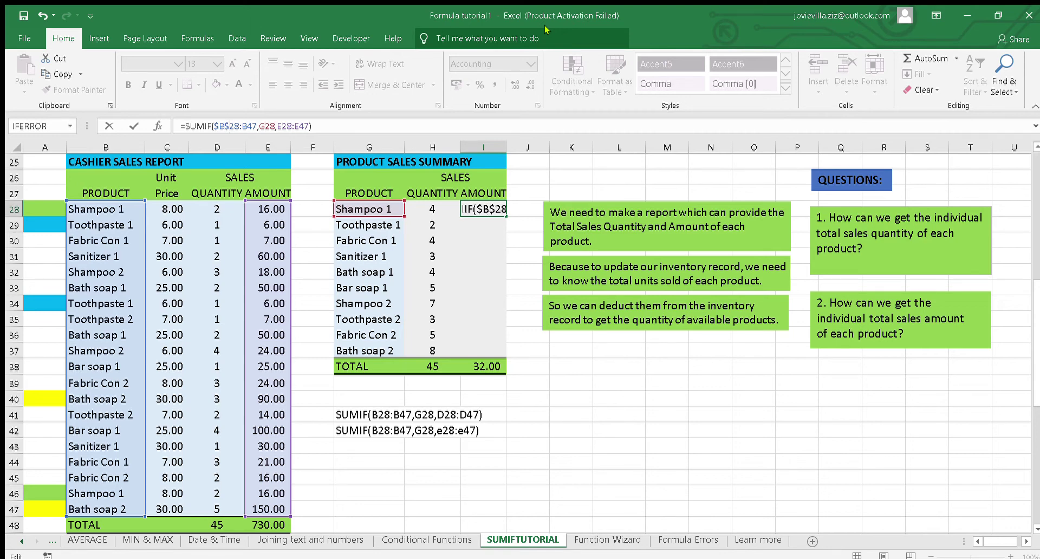
key("Right")
key("Right")
key("Right")
type("$B")
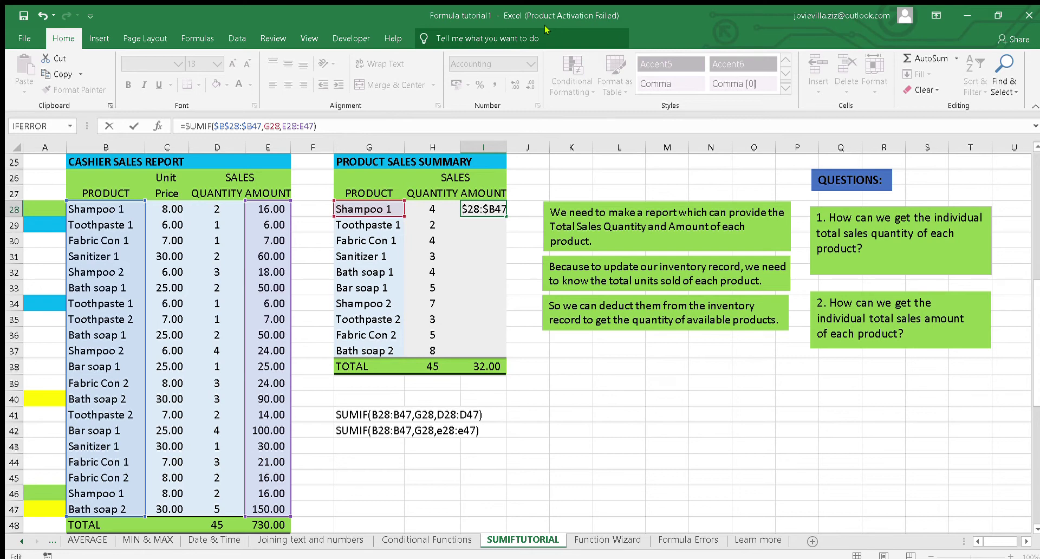
type("$")
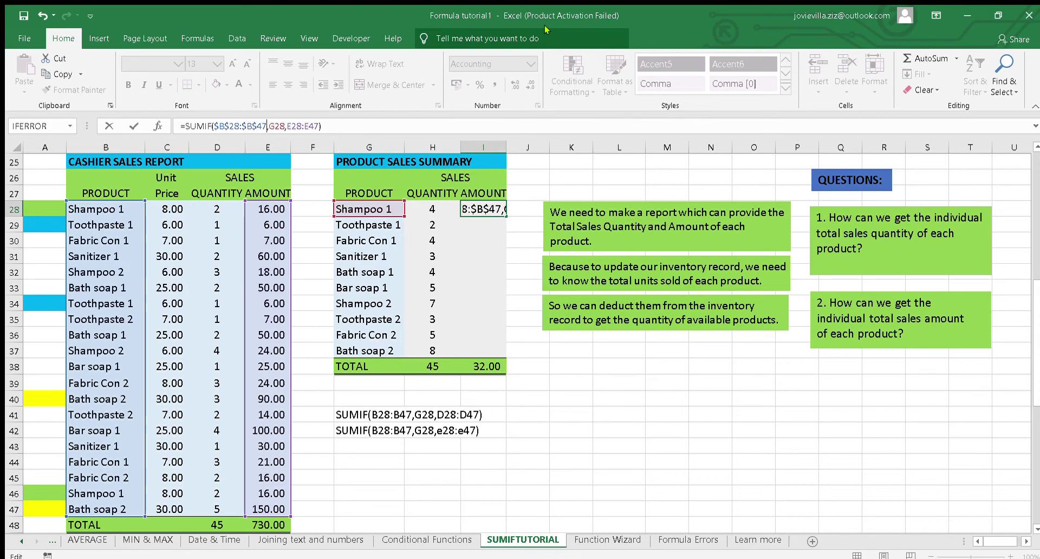
key("Right")
key("Right")
key("Right")
type("$")
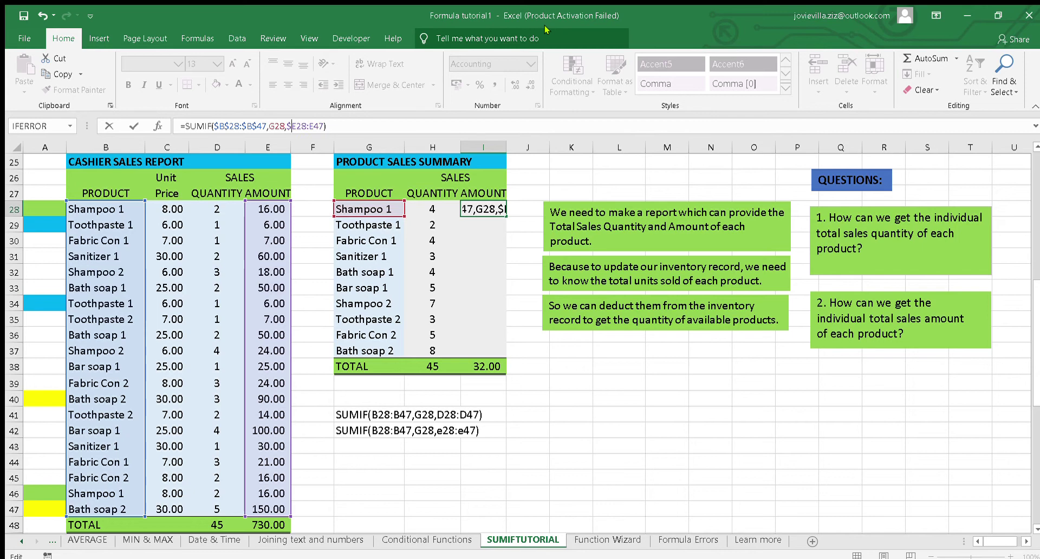
key("Right")
type("$")
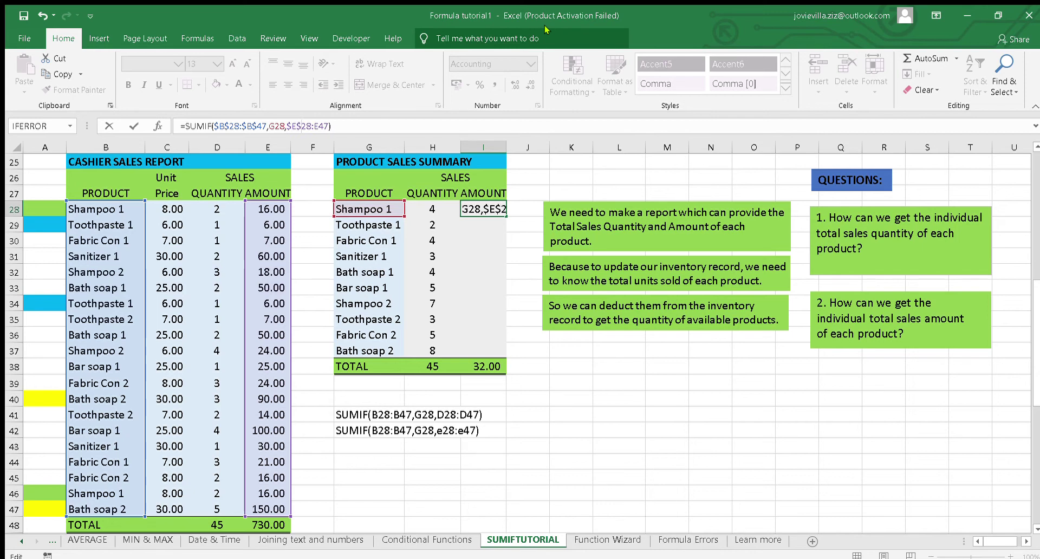
key("Right")
key("Right")
type("$B")
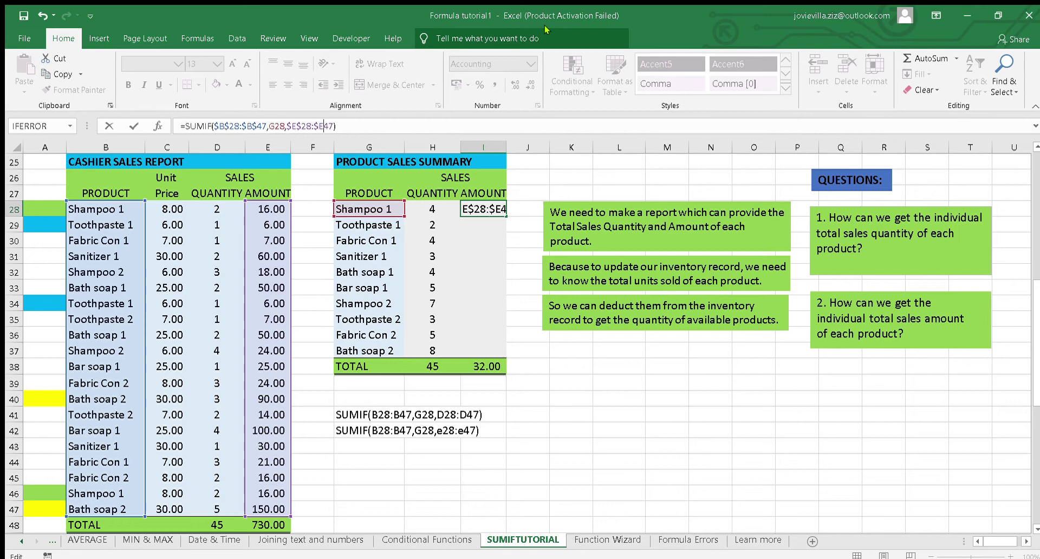
type("$")
key("Return")
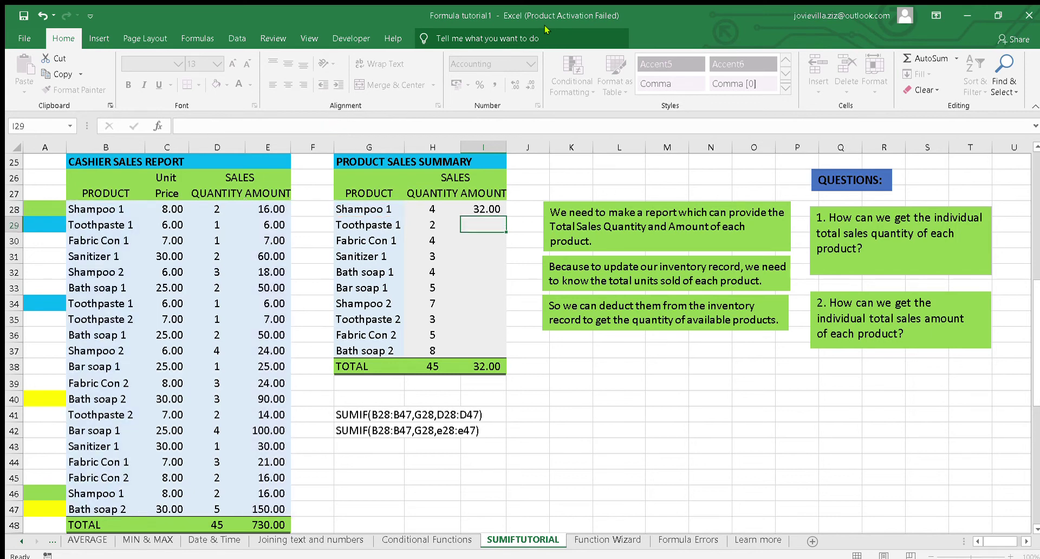
key("Up")
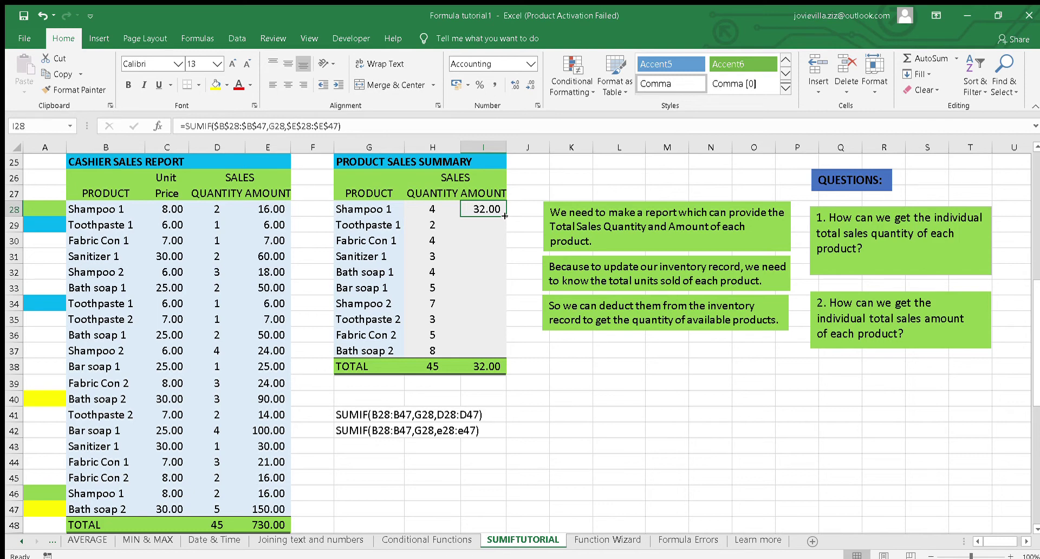
- Fill the amount formula from I28 down to I37 and check the Toothpaste 1 copy
left_click_drag(504, 216, 508, 295)
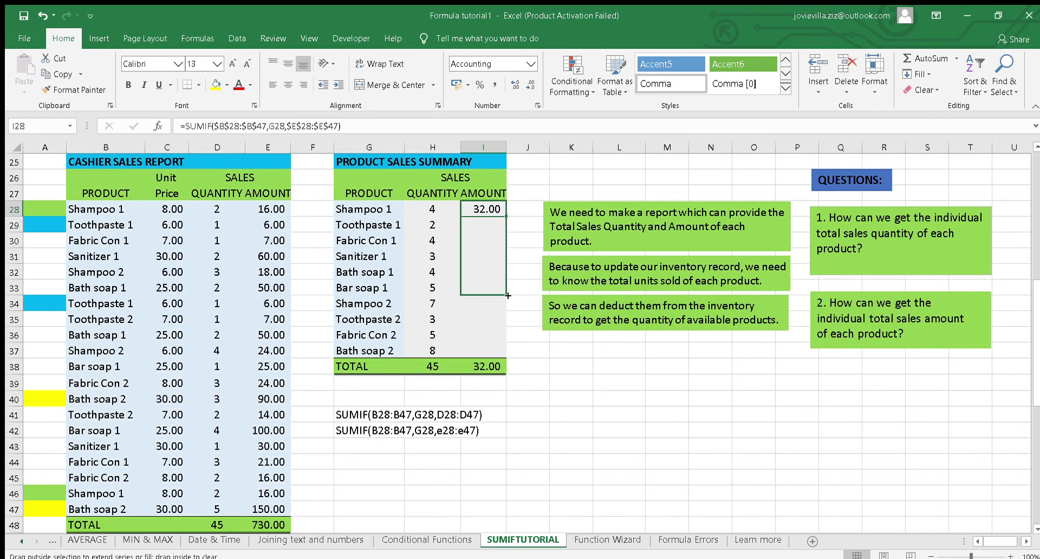
left_click_drag(508, 295, 508, 356)
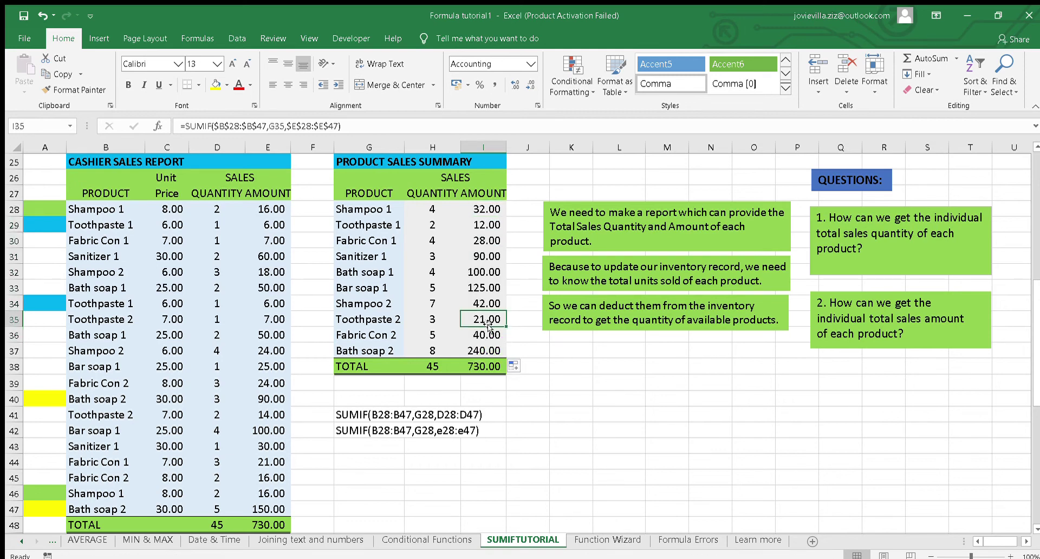
left_click(480, 227)
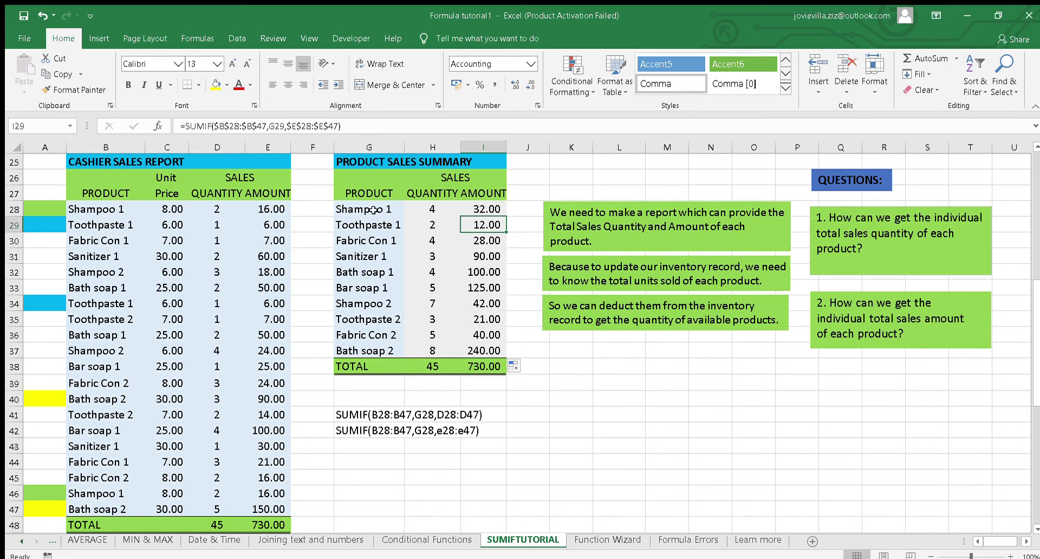
left_click(263, 225)
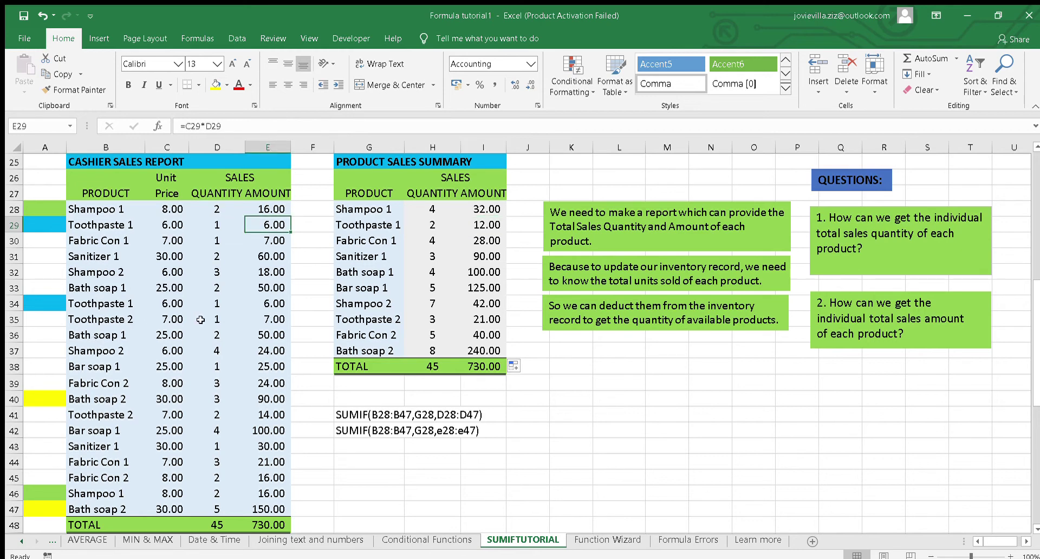
left_click(256, 301)
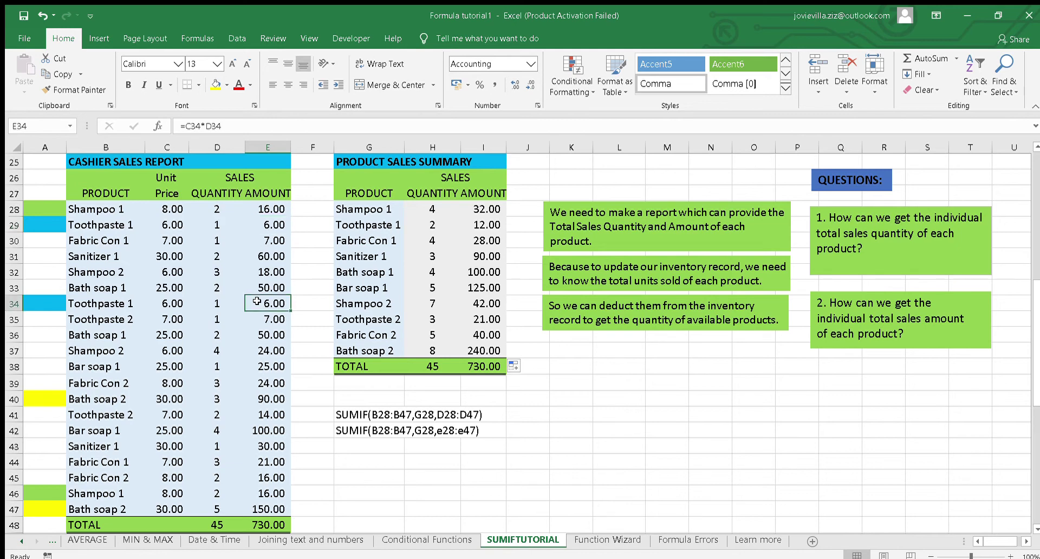
left_click(485, 230)
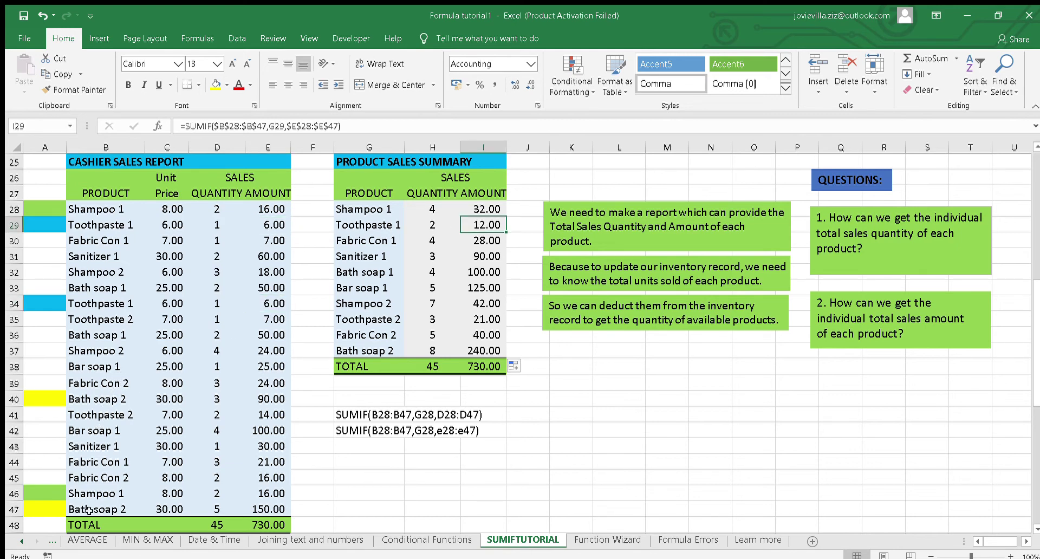
left_click(268, 510)
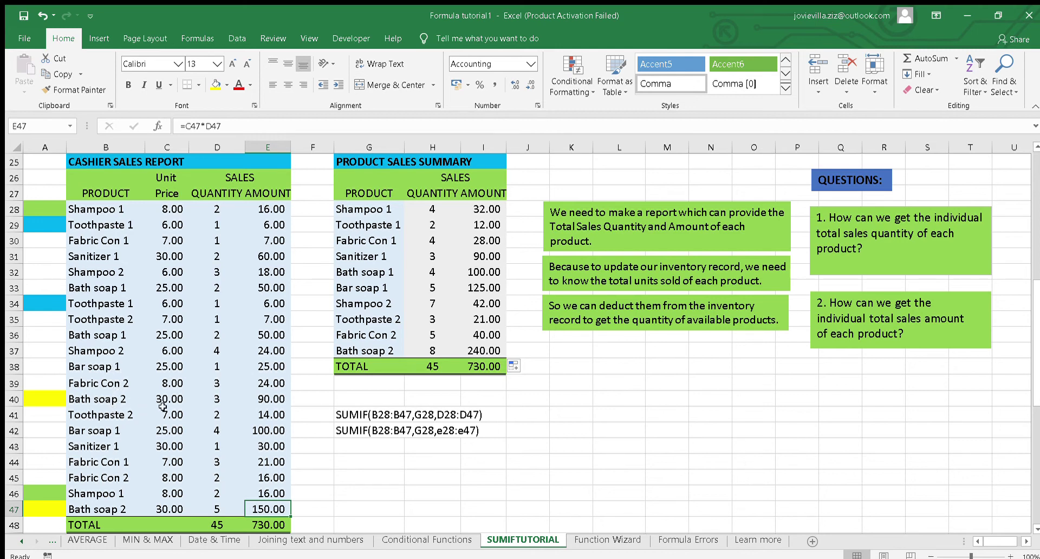
left_click(252, 401)
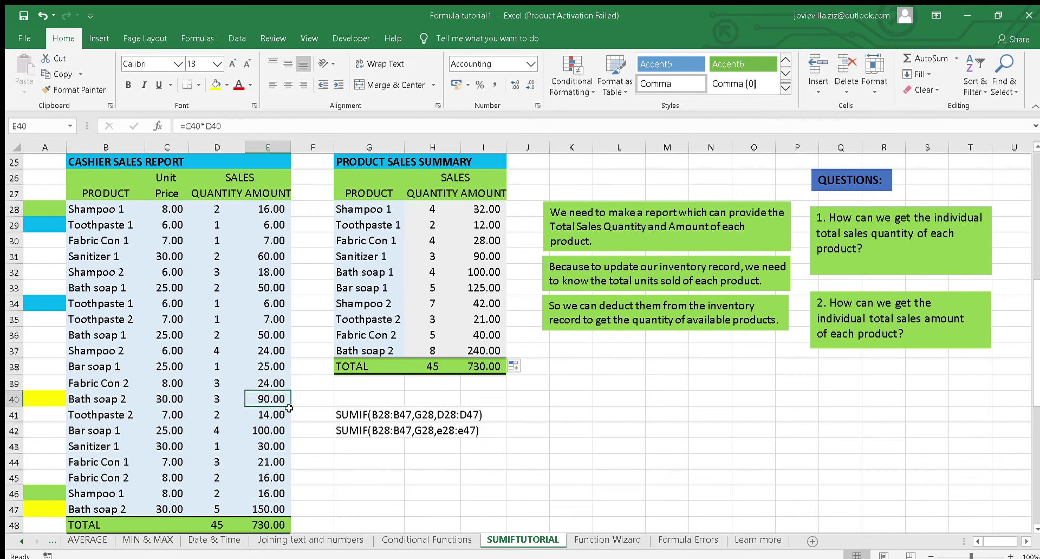
left_click(476, 350)
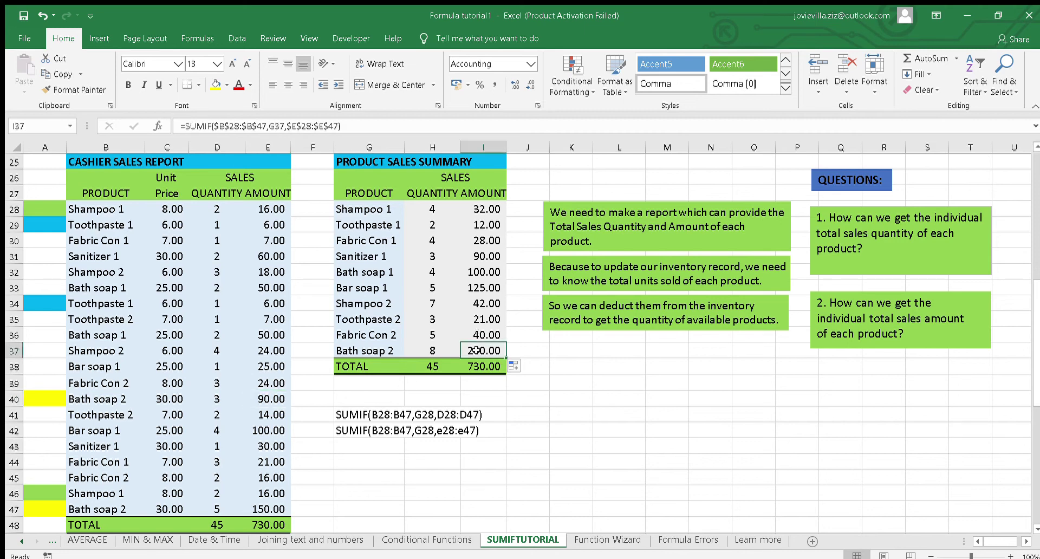
left_click(480, 388)
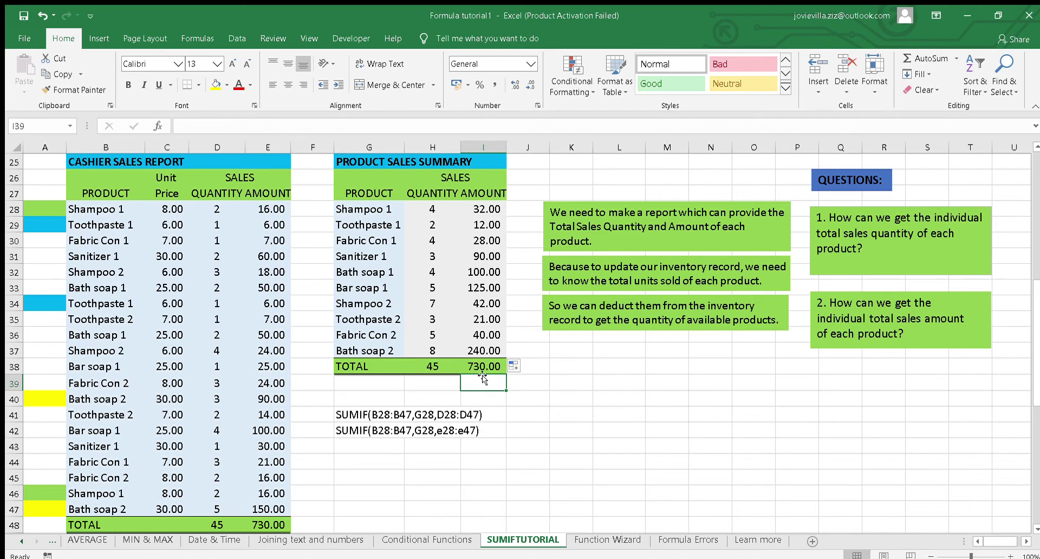
left_click(478, 365)
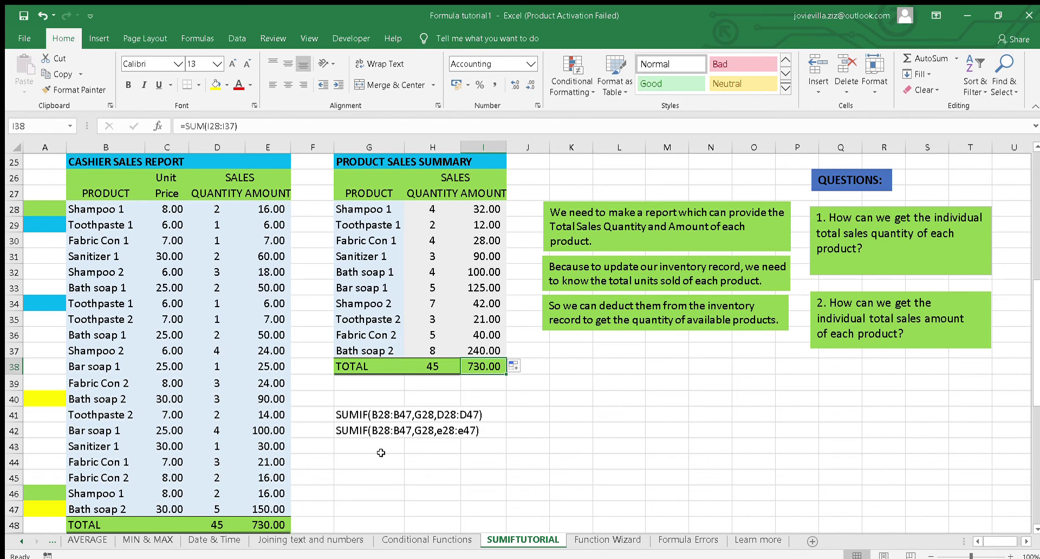
left_click(480, 380)
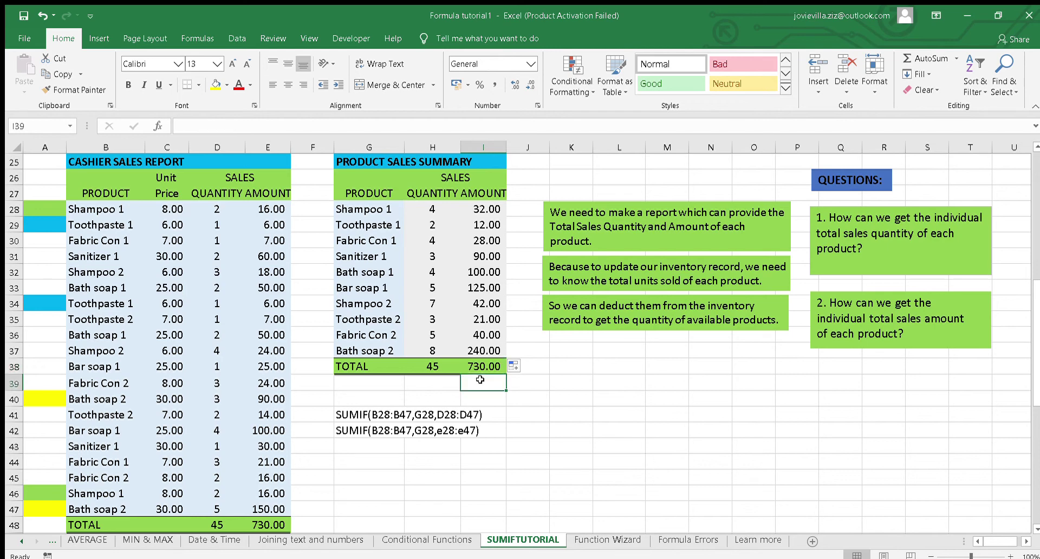
left_click(420, 385)
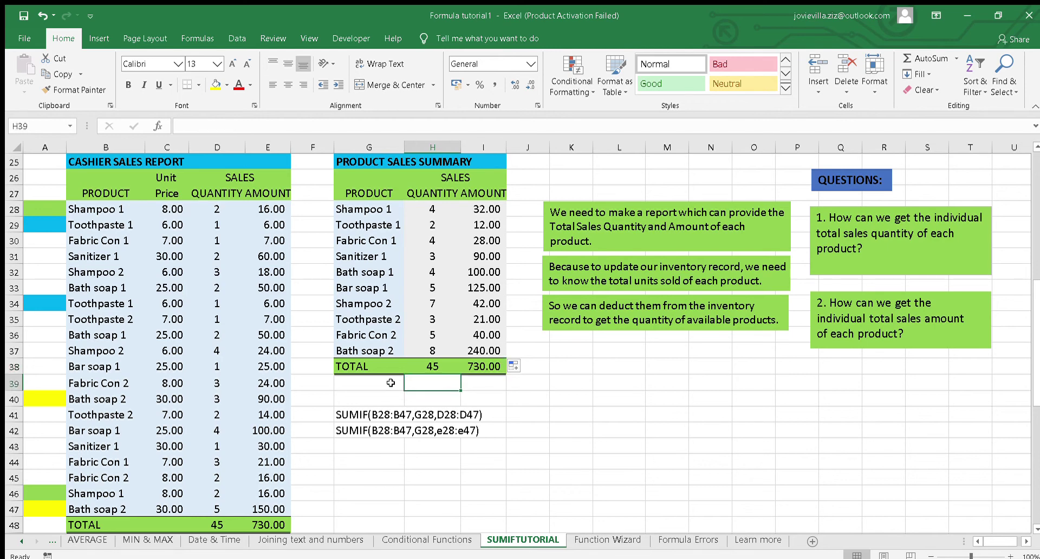
left_click(388, 383)
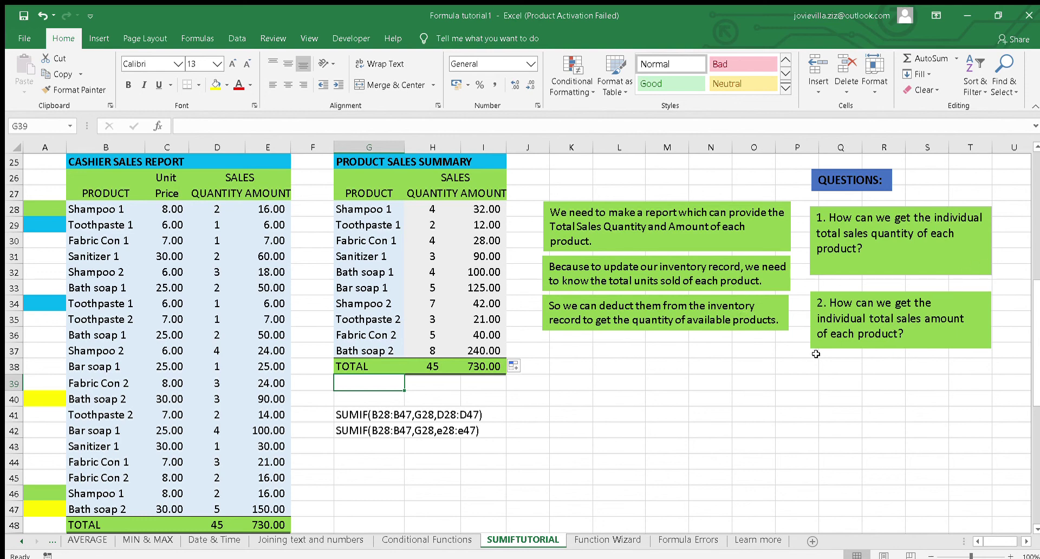
left_click(481, 212)
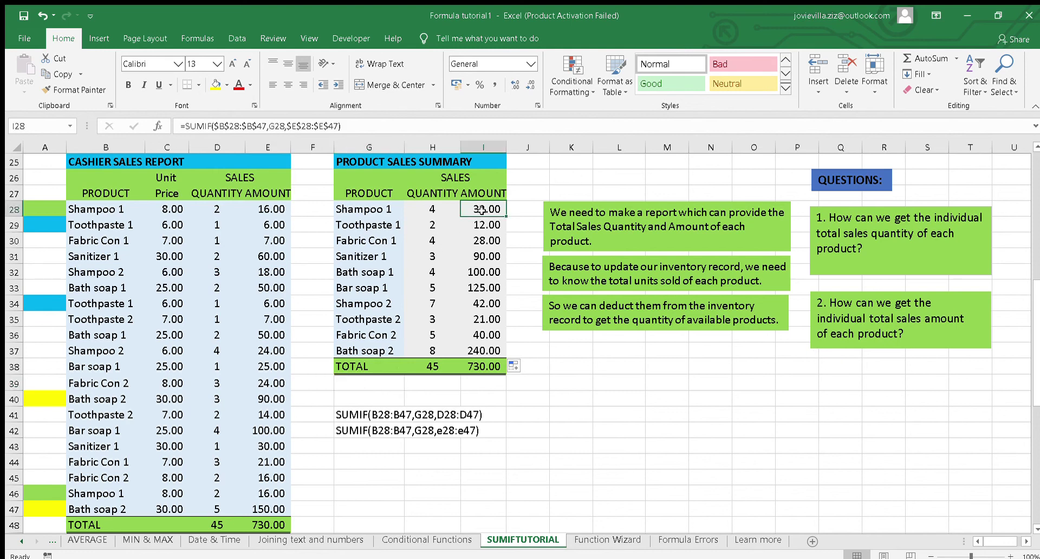
left_click(478, 347)
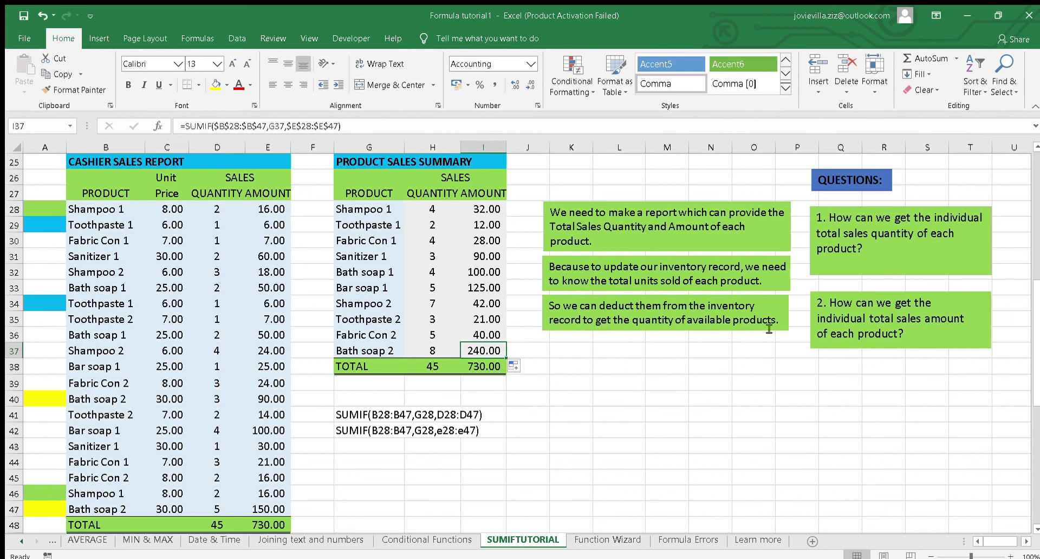
left_click(694, 365)
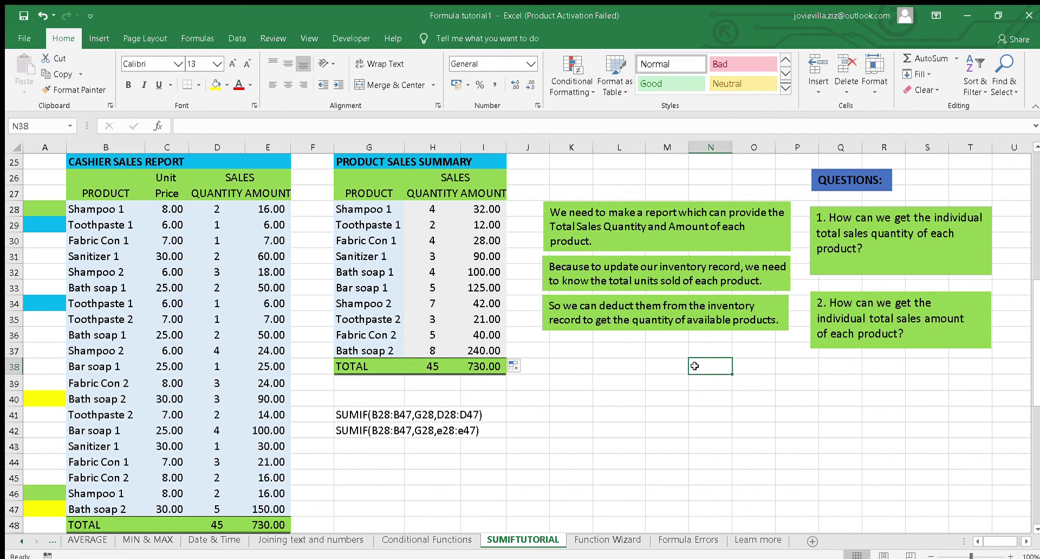
left_click(376, 392)
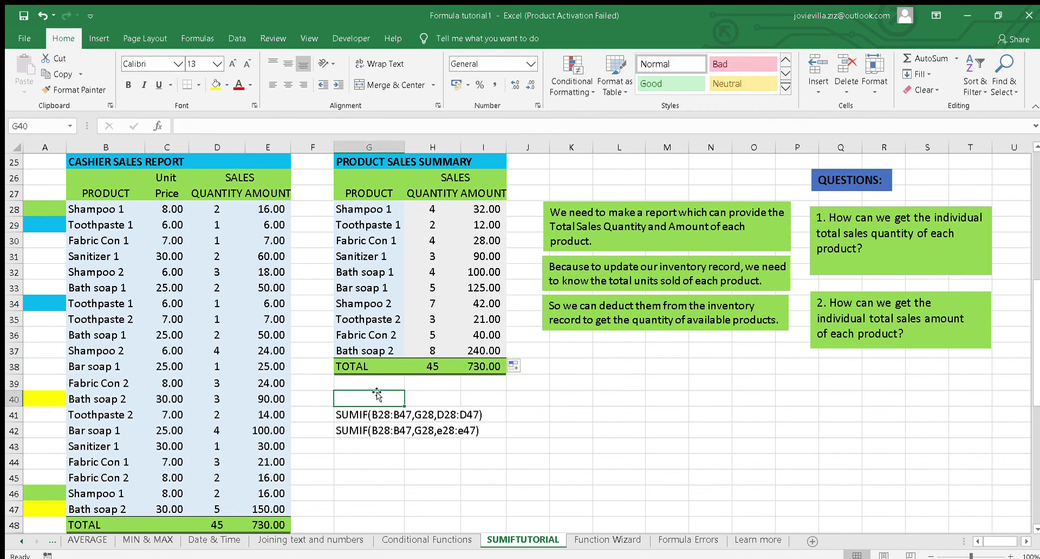
left_click(430, 395)
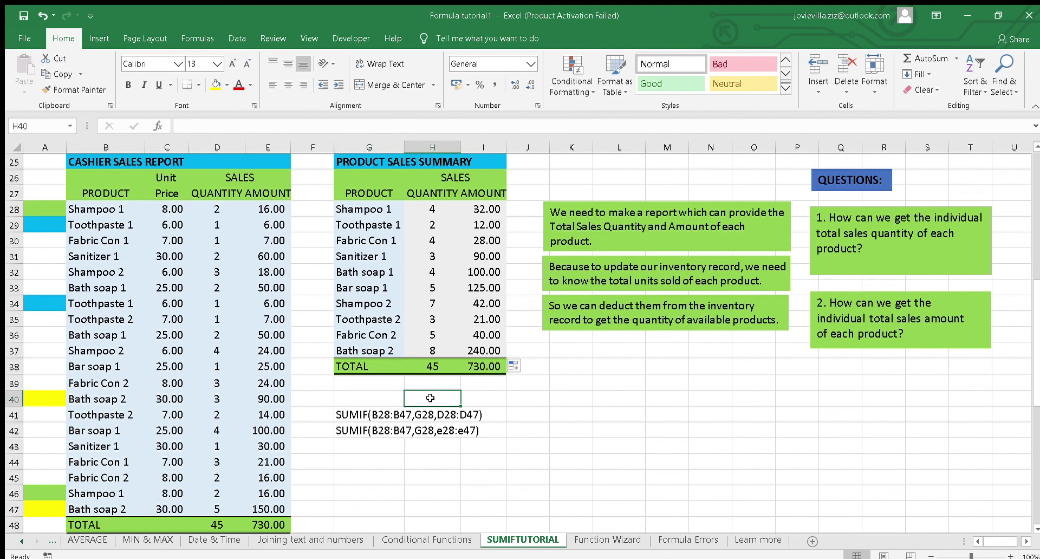
left_click(493, 401)
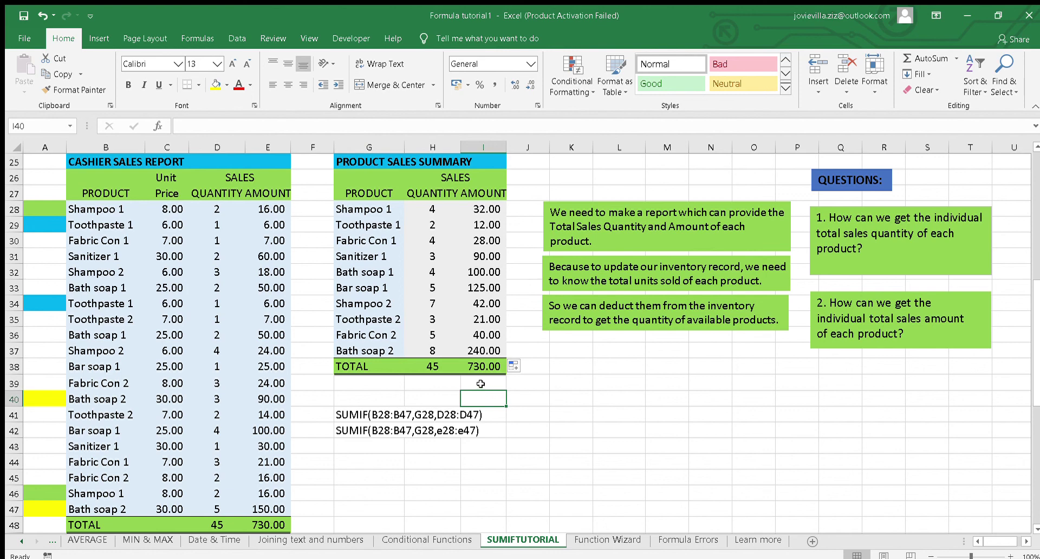
left_click(480, 384)
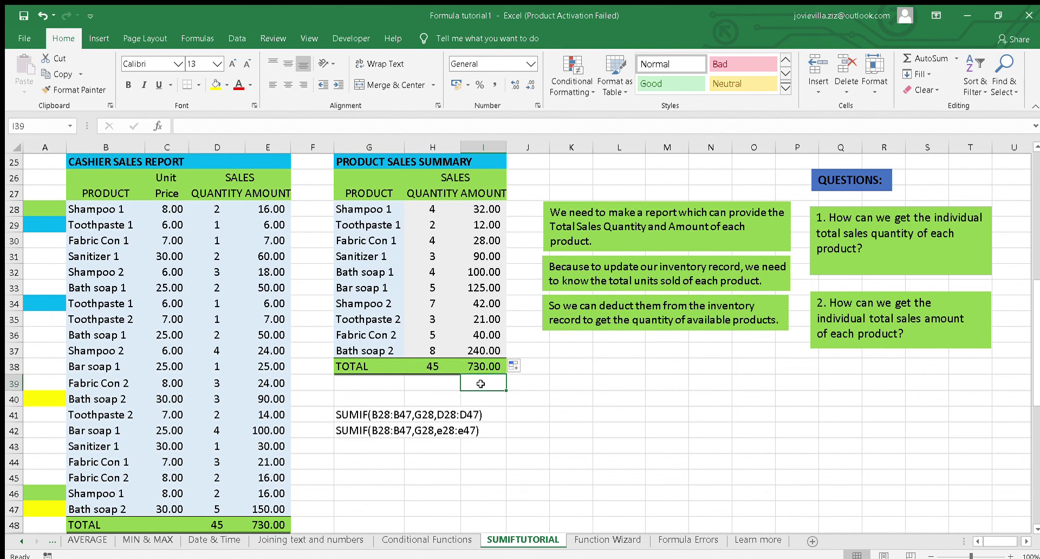
left_click(437, 379)
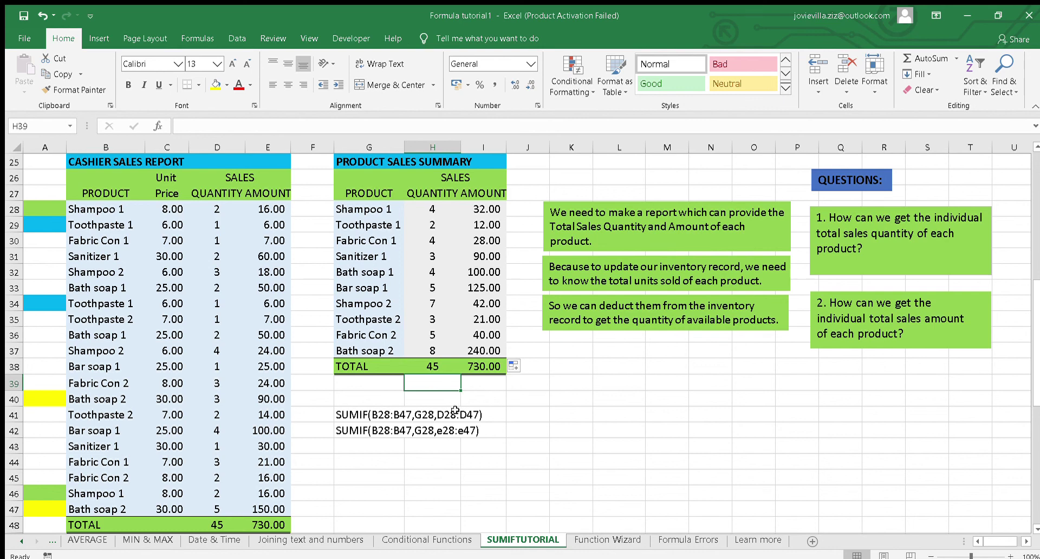
left_click(365, 457)
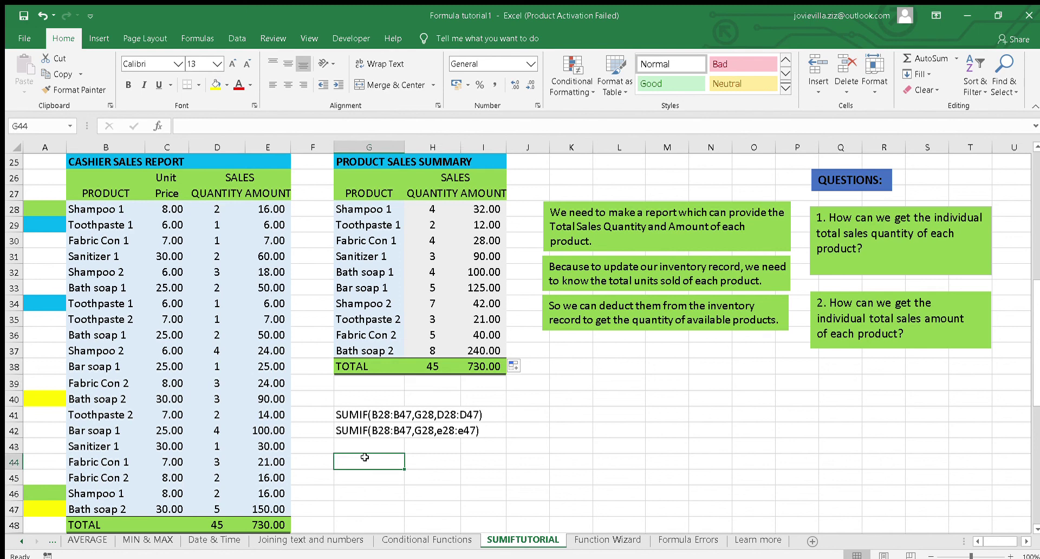
- Move down column G until the 'Thank you for watching!' and subscribe banner appears, then select G70
key("Down")
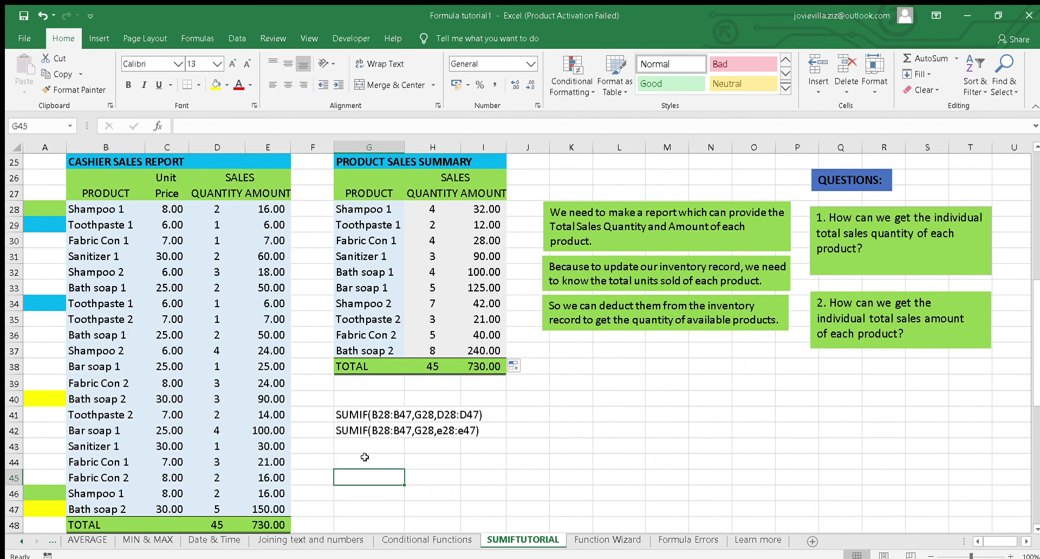
key("Down")
key("Down")
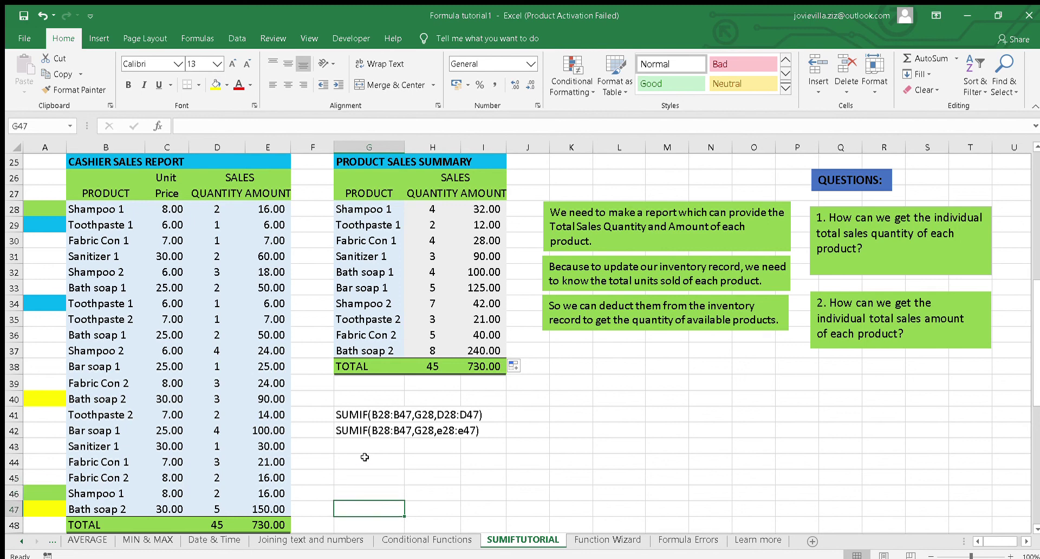
key("Down")
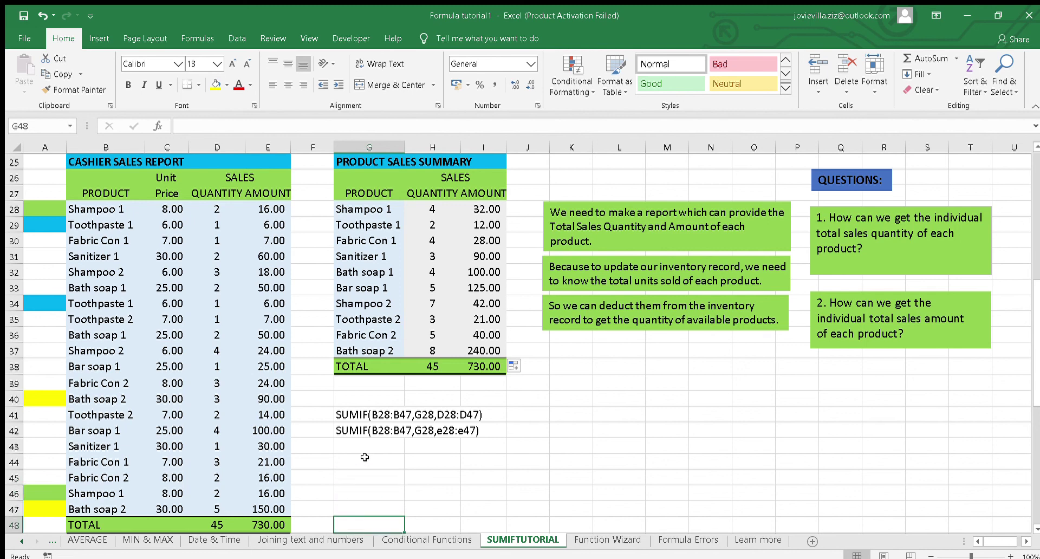
key("Down")
key("Down")
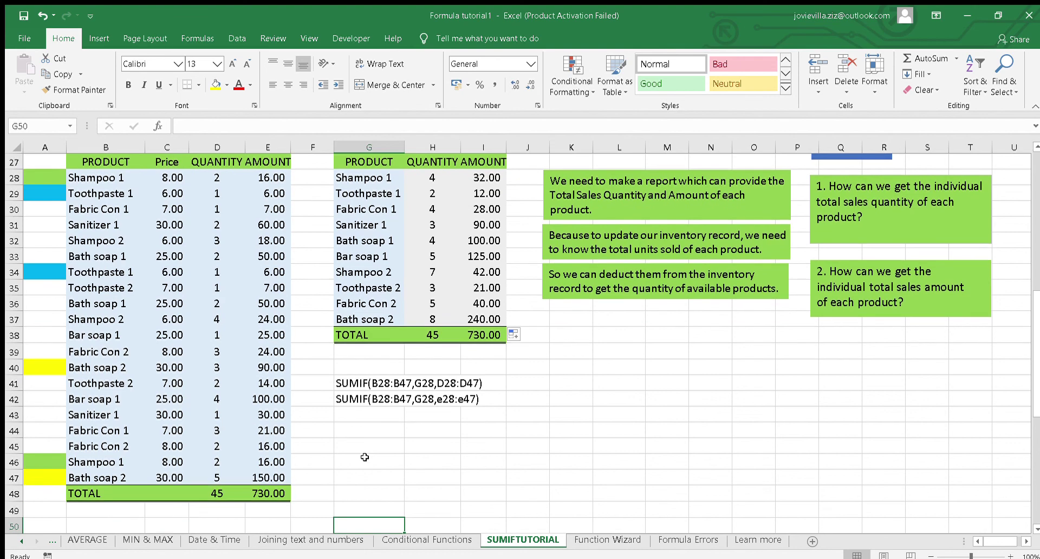
key("Down")
key("Down")
key("Down")
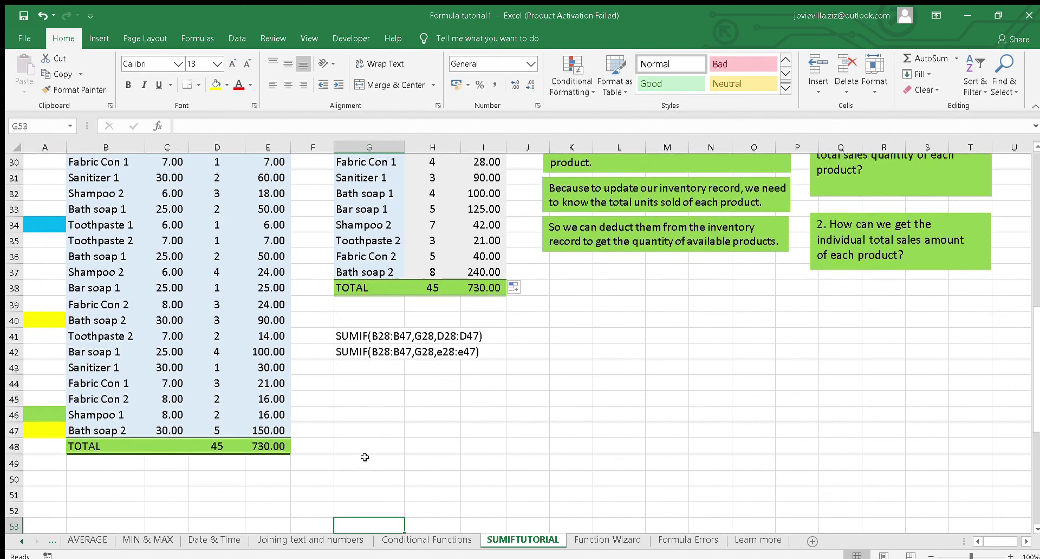
key("Down")
key("Down")
key("Down")
key("Down")
key("Down")
key("Down")
key("Down")
key("Down")
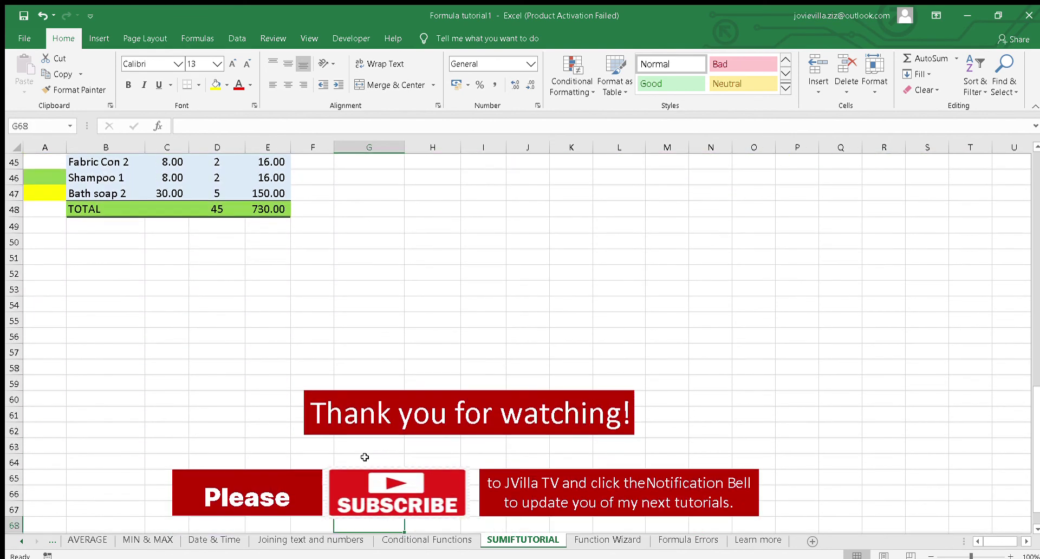
key("Down")
key("Down")
key("Down")
key("Down")
key("Down")
key("Down")
key("Down")
key("Down")
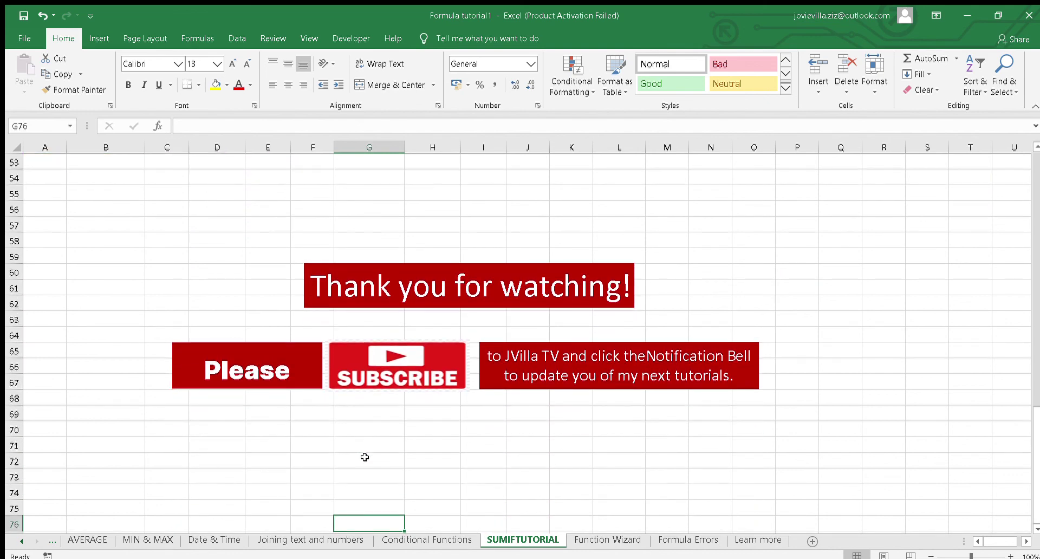
key("Down")
key("Down")
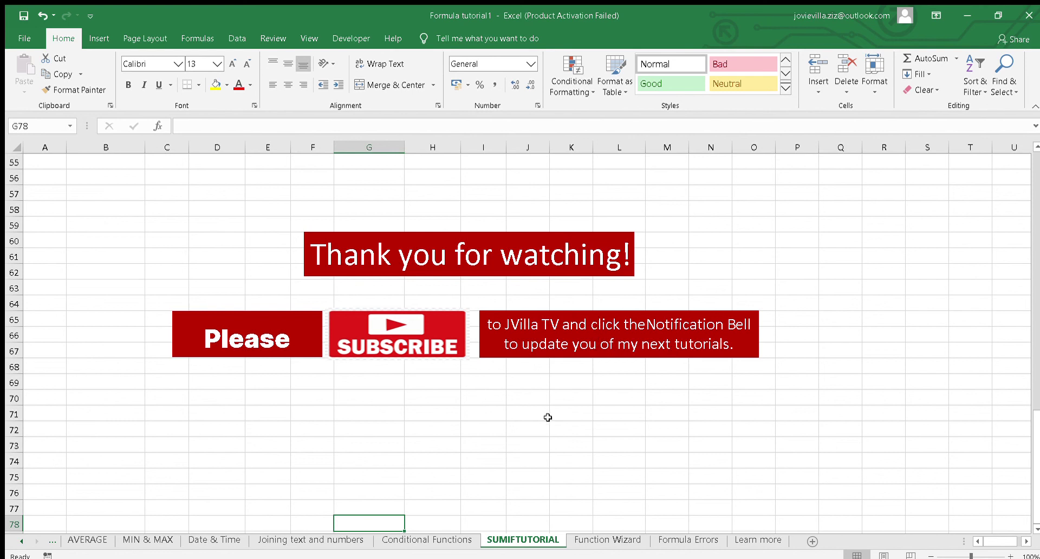
left_click(381, 397)
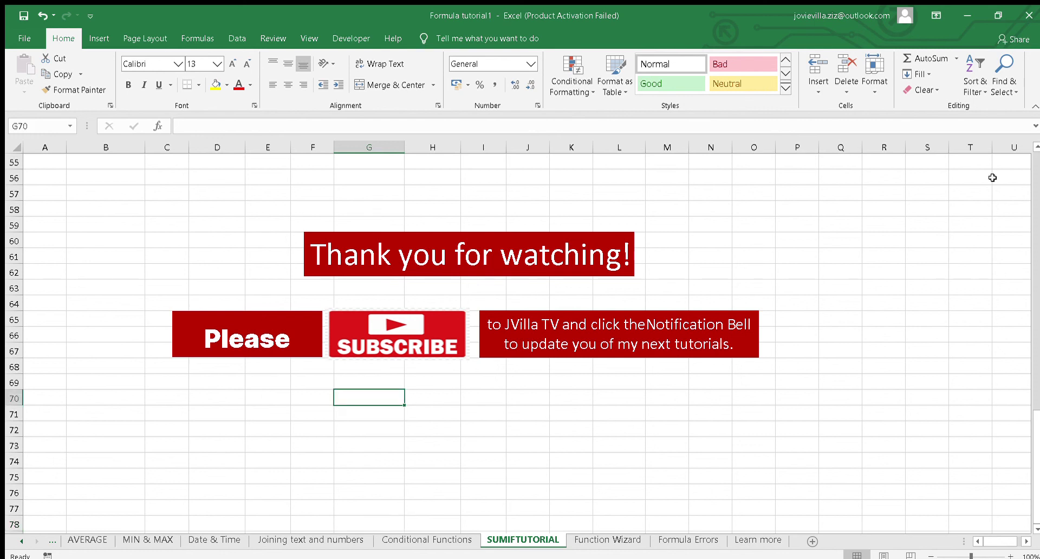